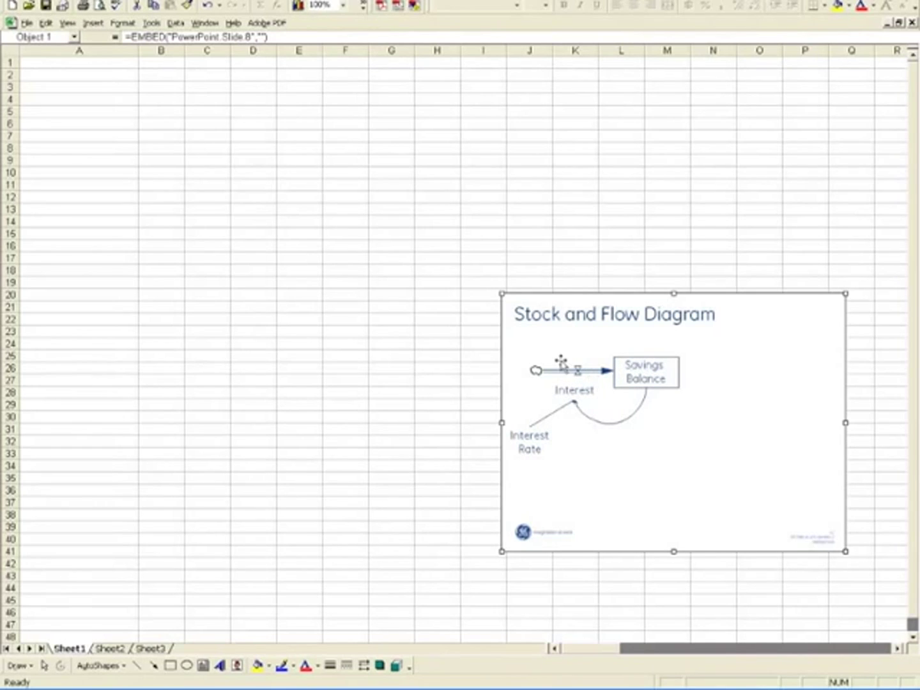
Step: Enter the heading Constants in A1 and fill row 2 with Interest Rate, 12% and per year
click(84, 63)
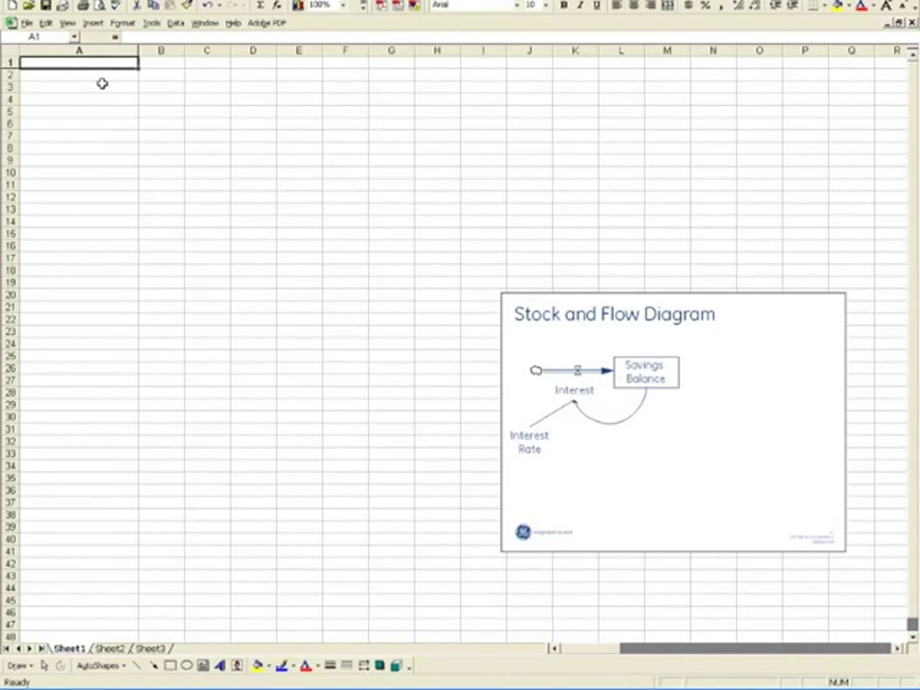
text(Constants)
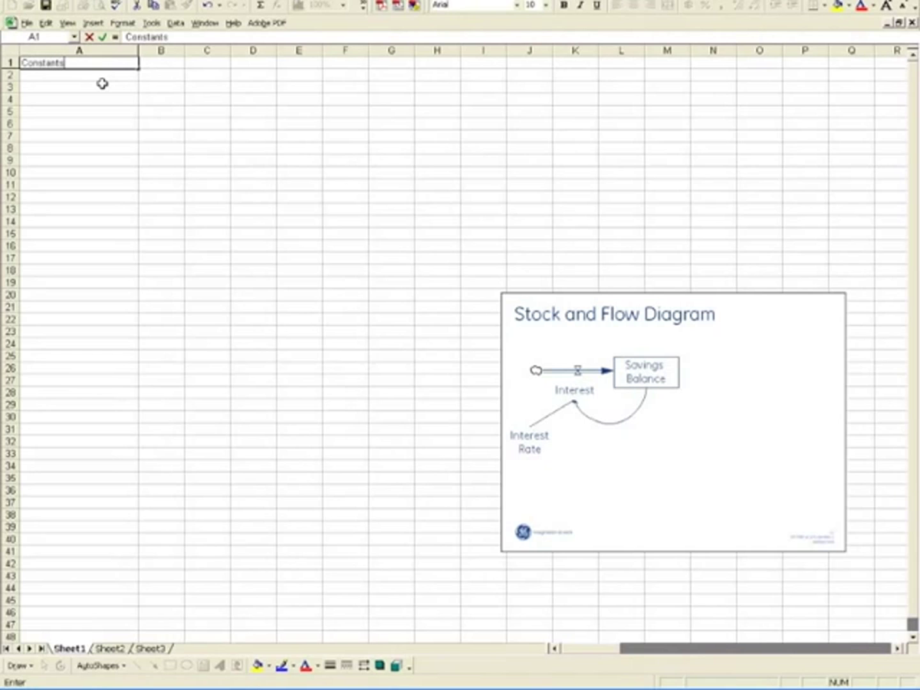
key(Return)
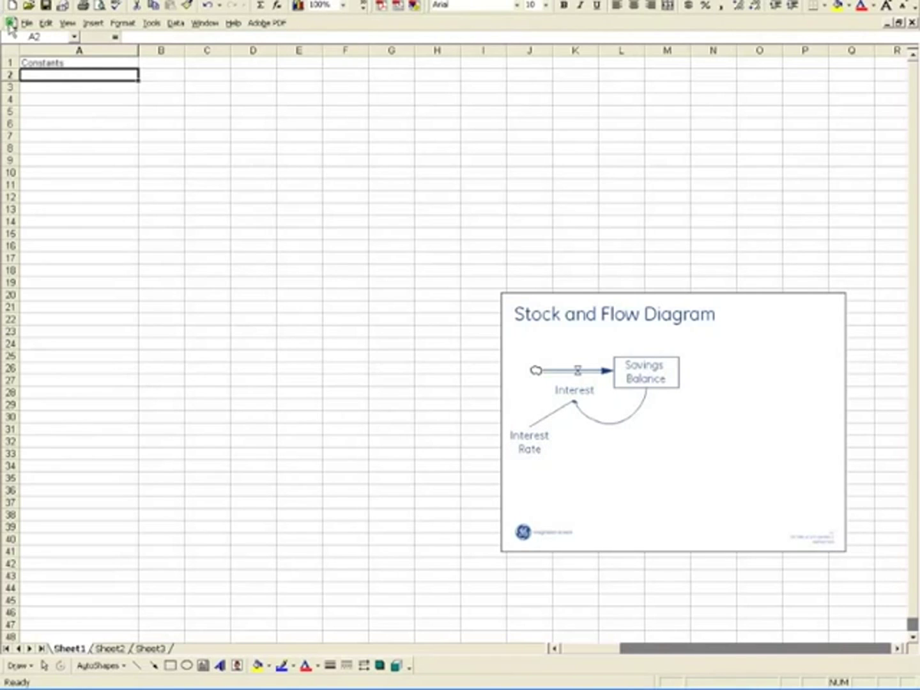
text(Intere)
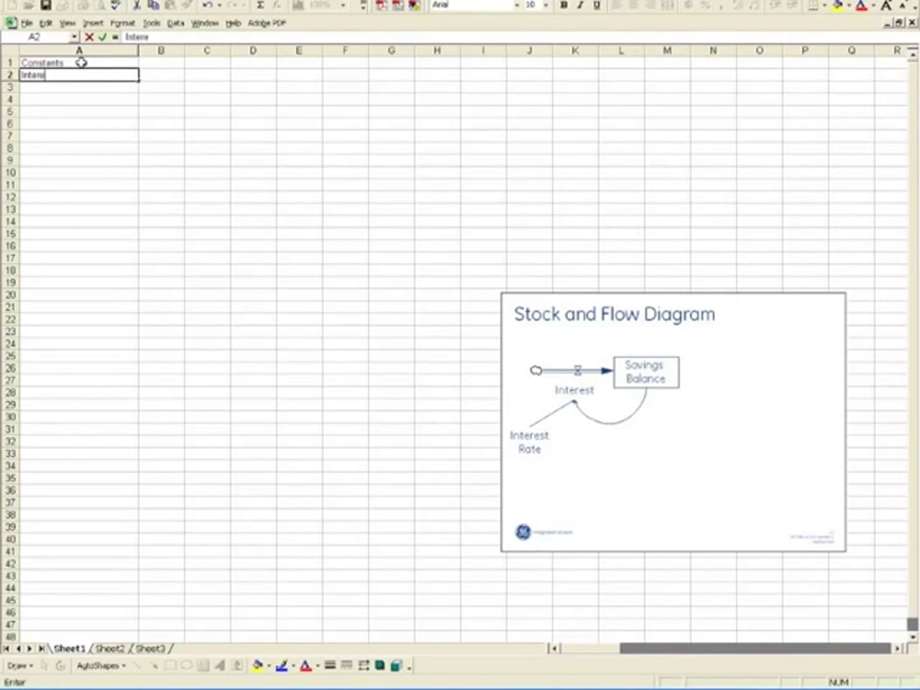
text(st Rate)
key(Tab)
text(12%)
key(Tab)
text(per year)
key(Return)
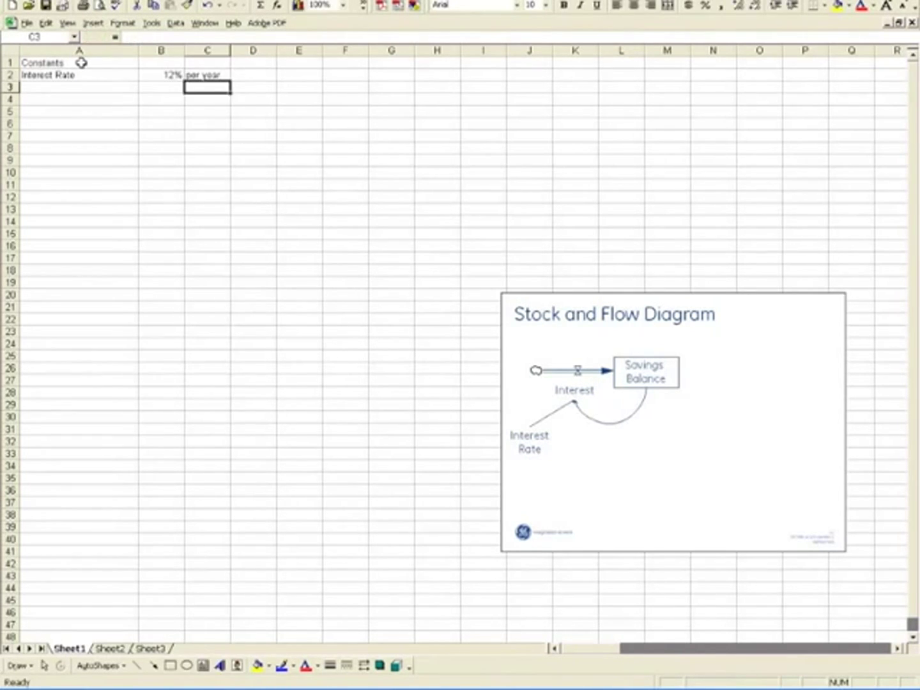
Step: Define the name IntRate for the 12% interest rate cell B2
key(Up)
key(Left)
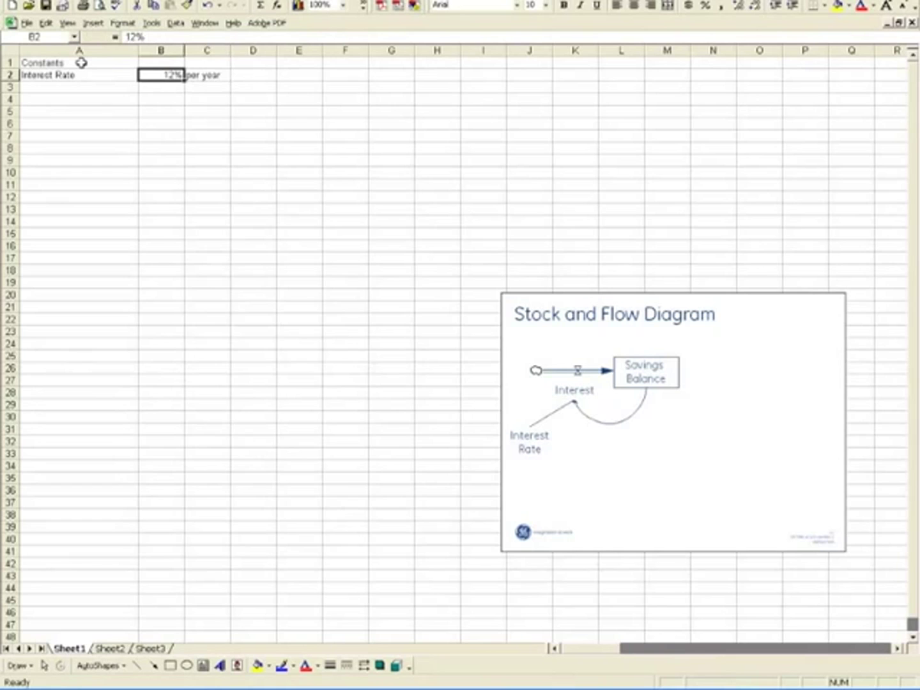
click(49, 37)
key(BackSpace)
text(IntRate)
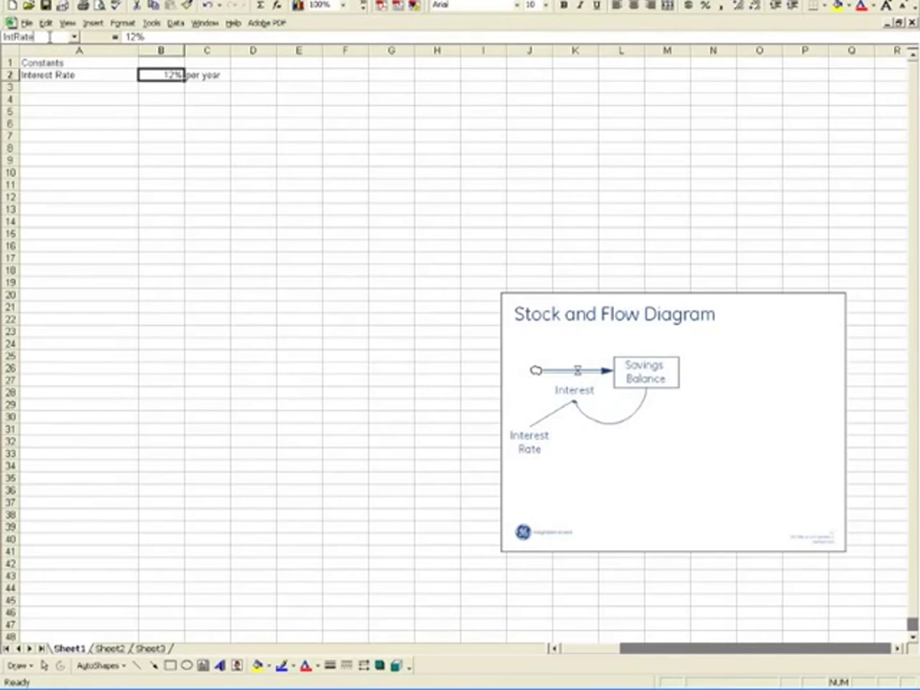
key(Return)
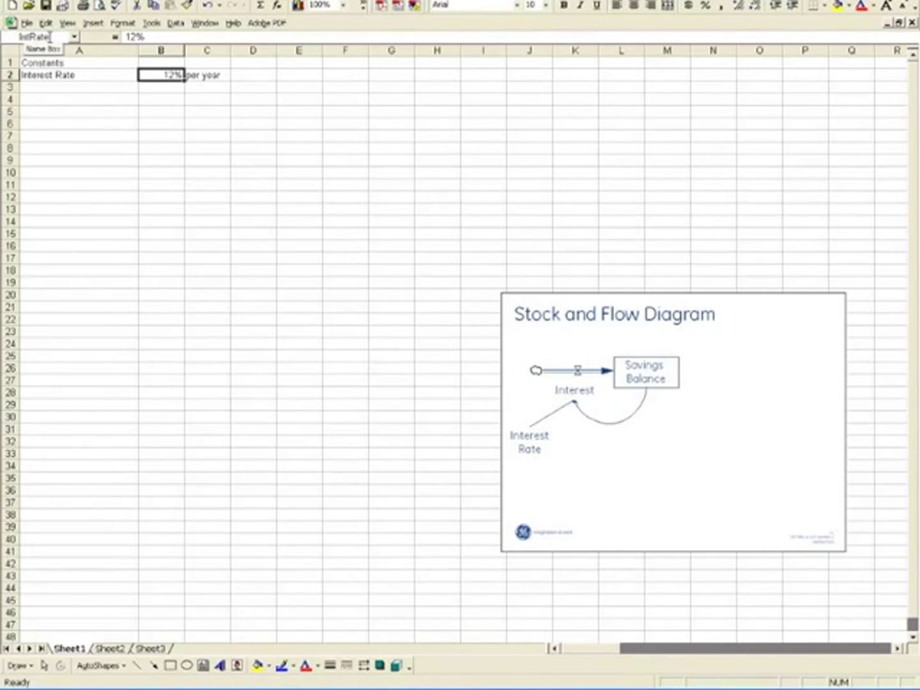
Step: Label A4 as Time in months and enter the starting value 0 in B4
click(106, 99)
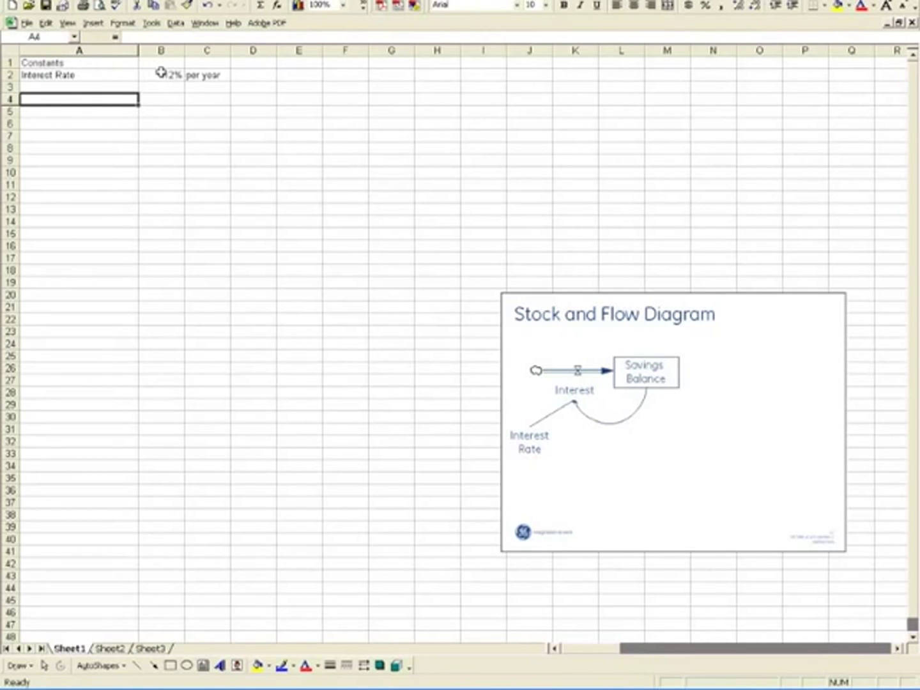
text(Time in months)
key(Return)
click(105, 96)
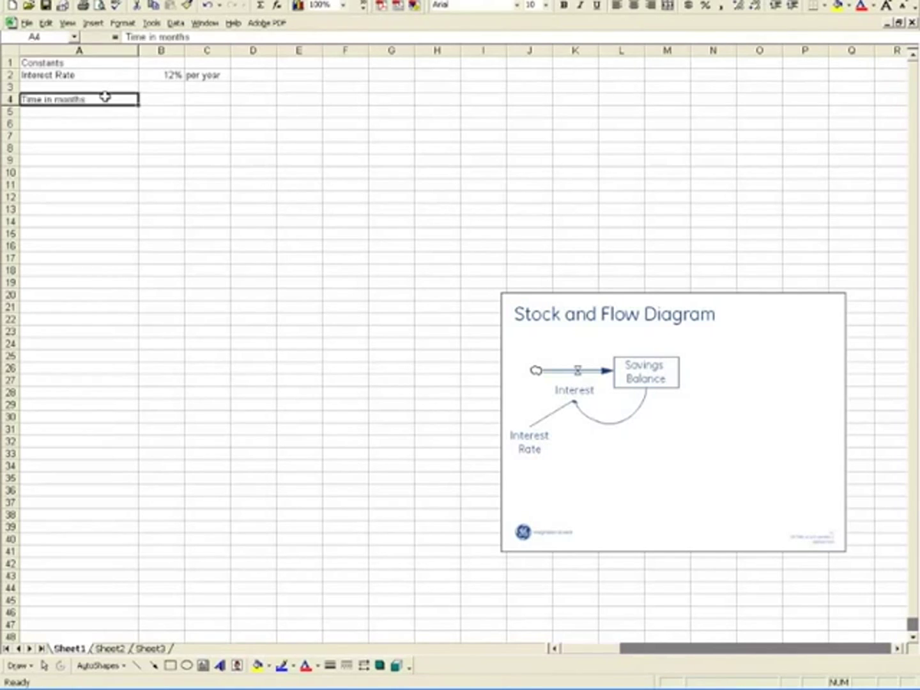
key(Tab)
text(0)
key(Return)
Step: Enter the formula =B4+1 in C4 so the month increments from the previous column
key(Up)
key(Left)
key(Right)
key(Right)
text(=)
key(Left)
key(Escape)
text(=)
key(Left)
text(+1)
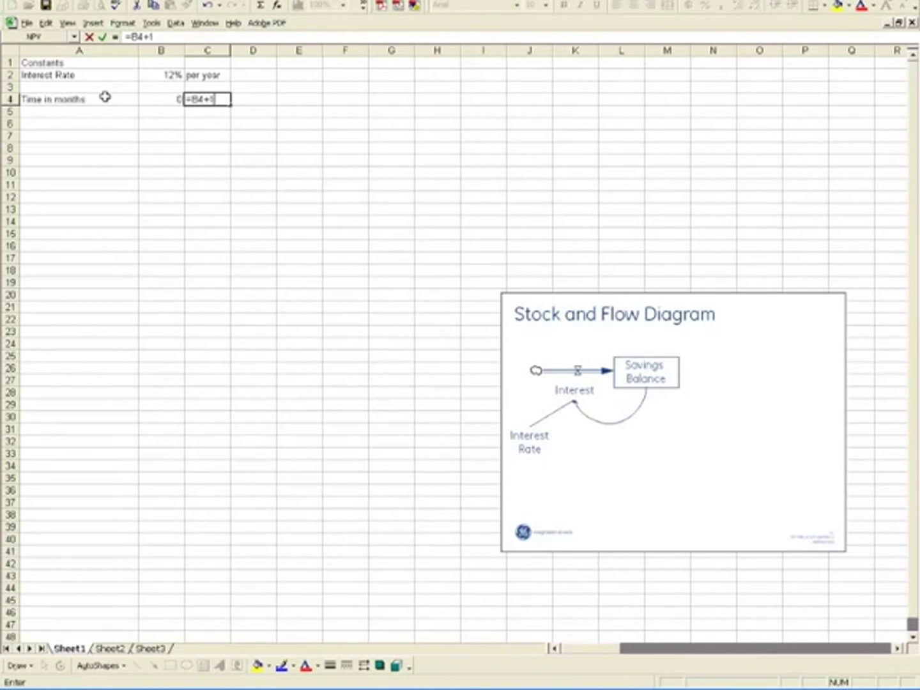
key(Return)
Step: Copy the month formula from C4 across D4:P4
key(Up)
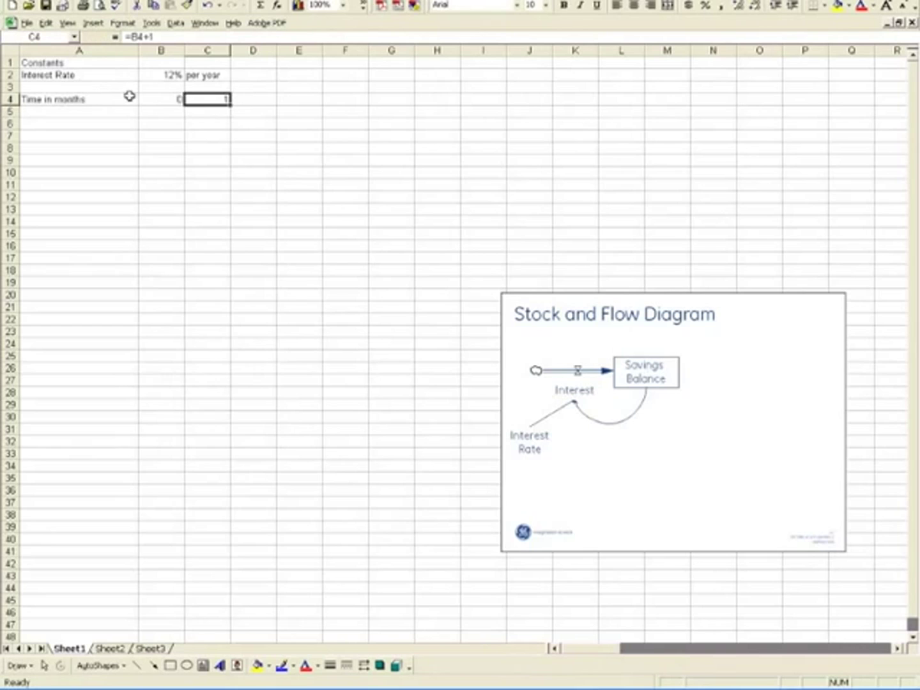
key(ctrl+c)
drag(261, 95, 824, 99)
key(ctrl+v)
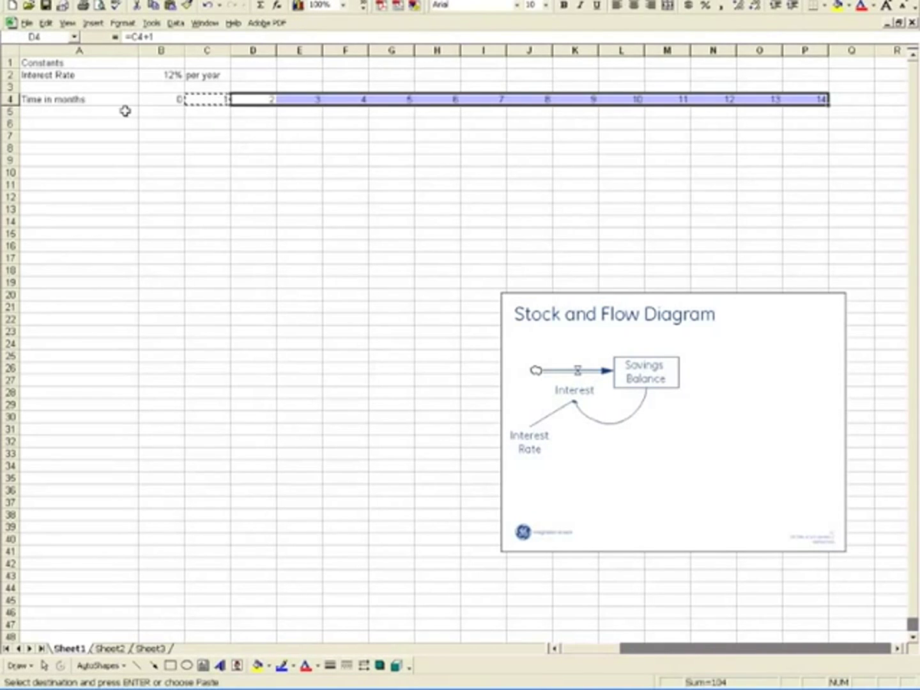
Step: Enter the row labels Beg Savings Balance in A5 and Ending Savings Balance in A7
click(107, 99)
key(Down)
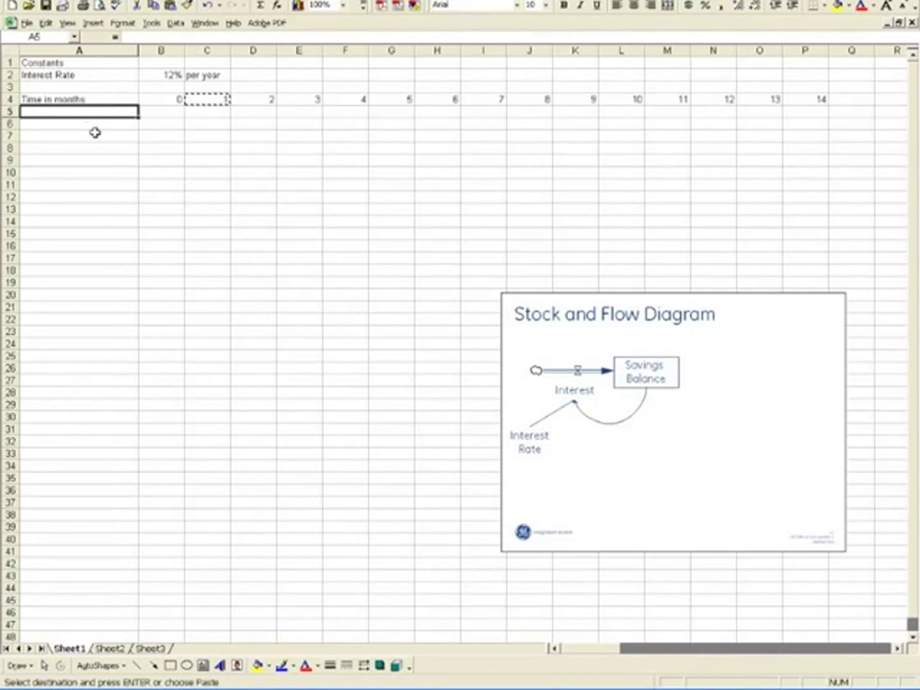
text(B)
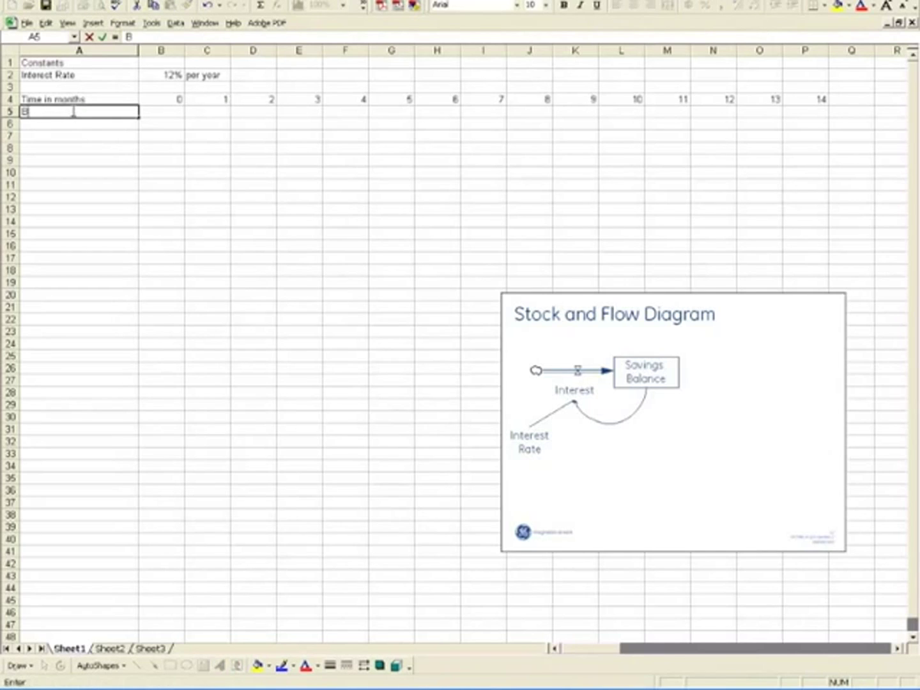
text(eg Saving)
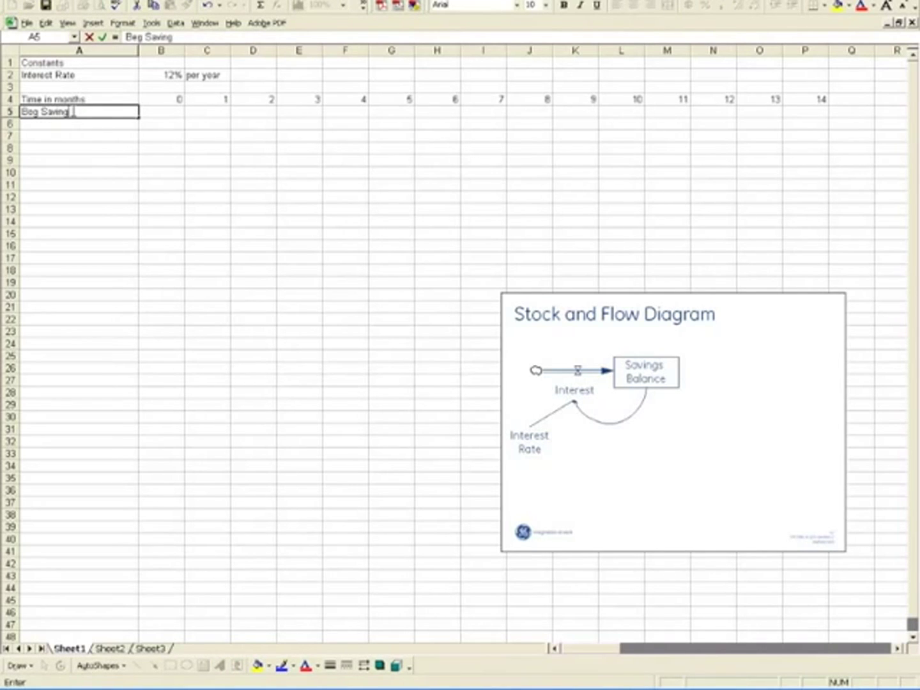
text(s Balance)
key(Return)
key(Return)
text(Ending Sav)
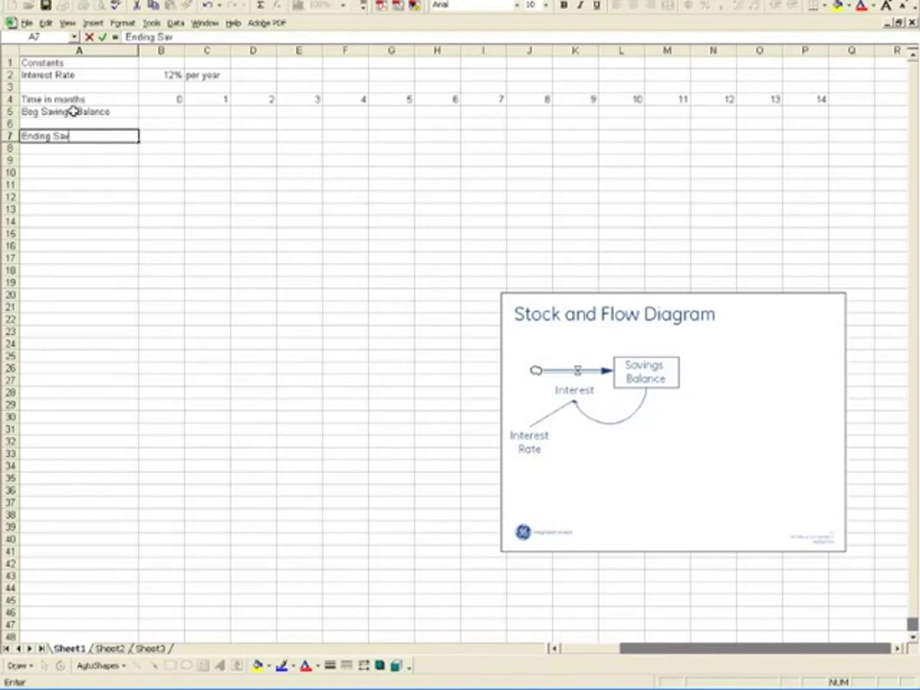
text(ings Balance)
key(Return)
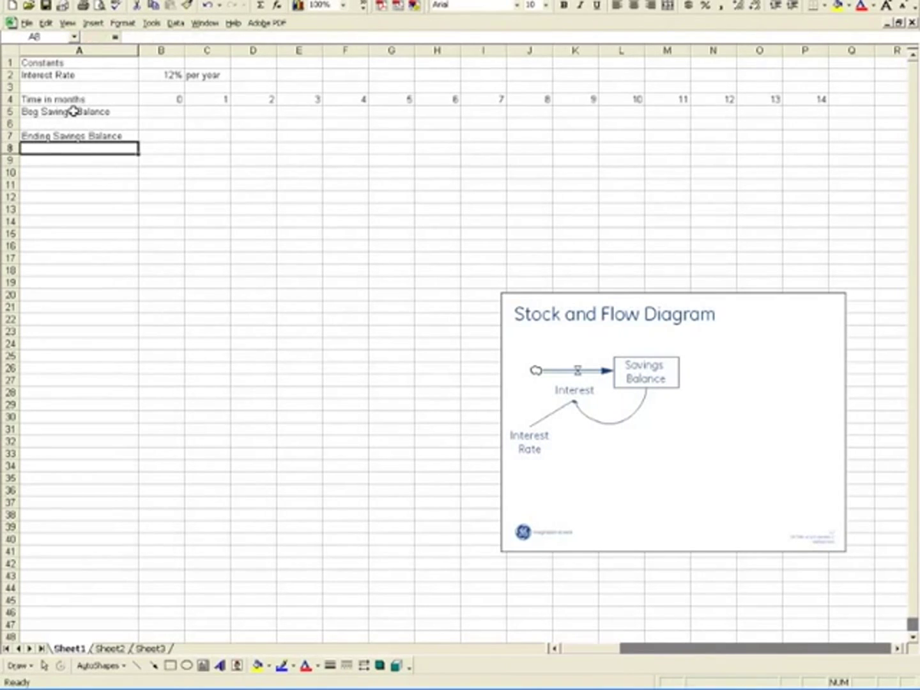
Step: Insert a blank row above the Ending Savings Balance row
click(11, 135)
right_click(12, 135)
click(43, 205)
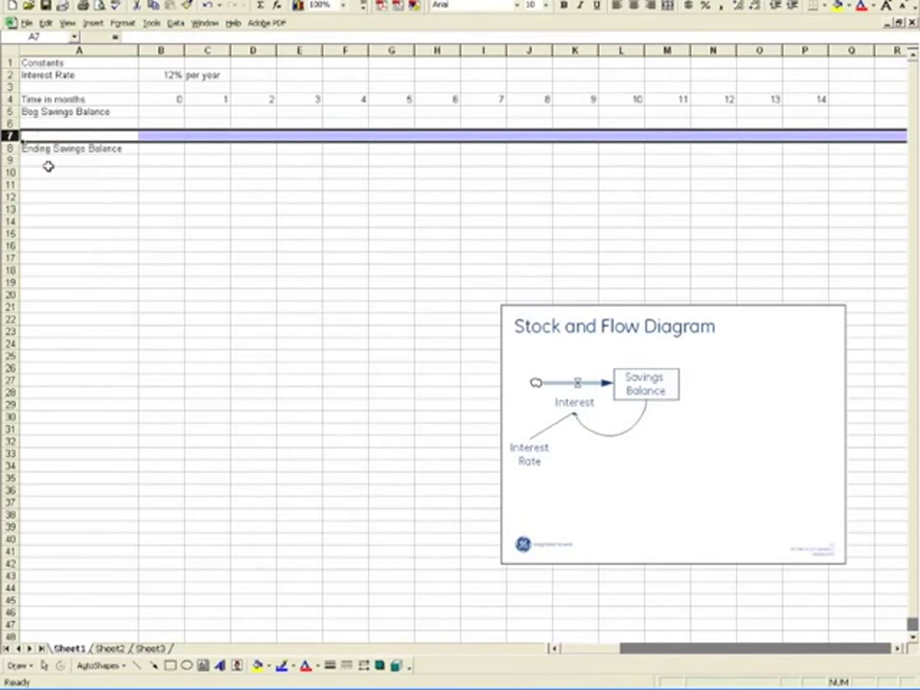
Step: Review the beginning and ending savings balance cells for months 1 and 2
click(49, 125)
key(Down)
click(54, 116)
key(Right)
key(Left)
key(Right)
key(Right)
key(Right)
key(Left)
key(Right)
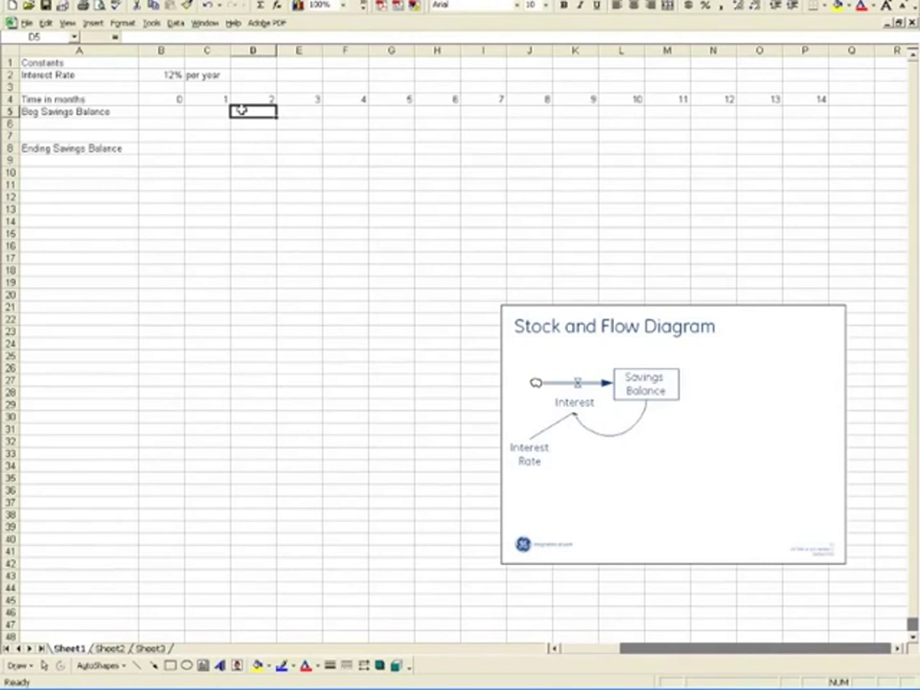
click(210, 151)
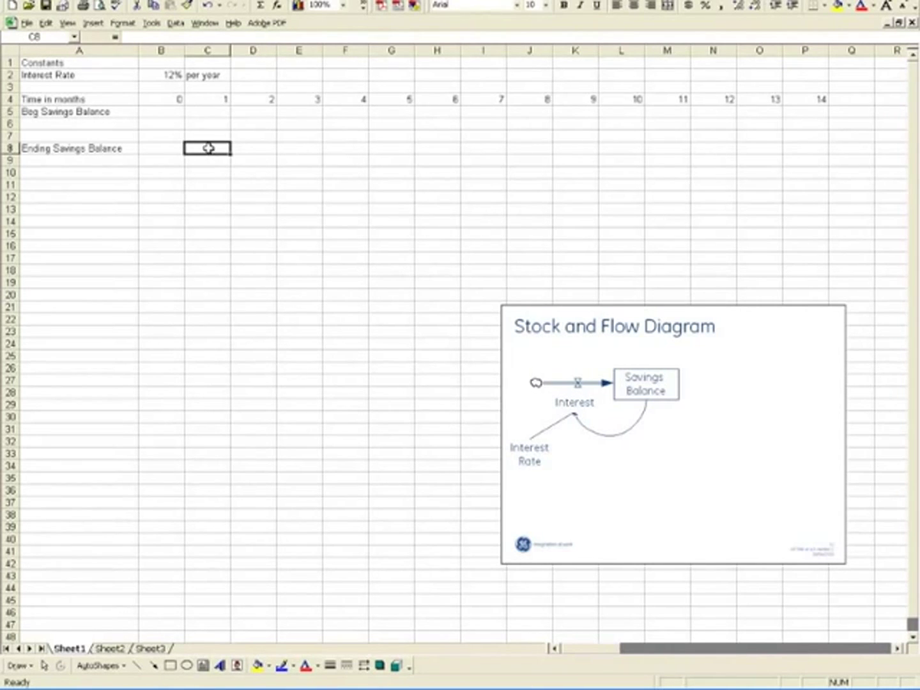
click(238, 112)
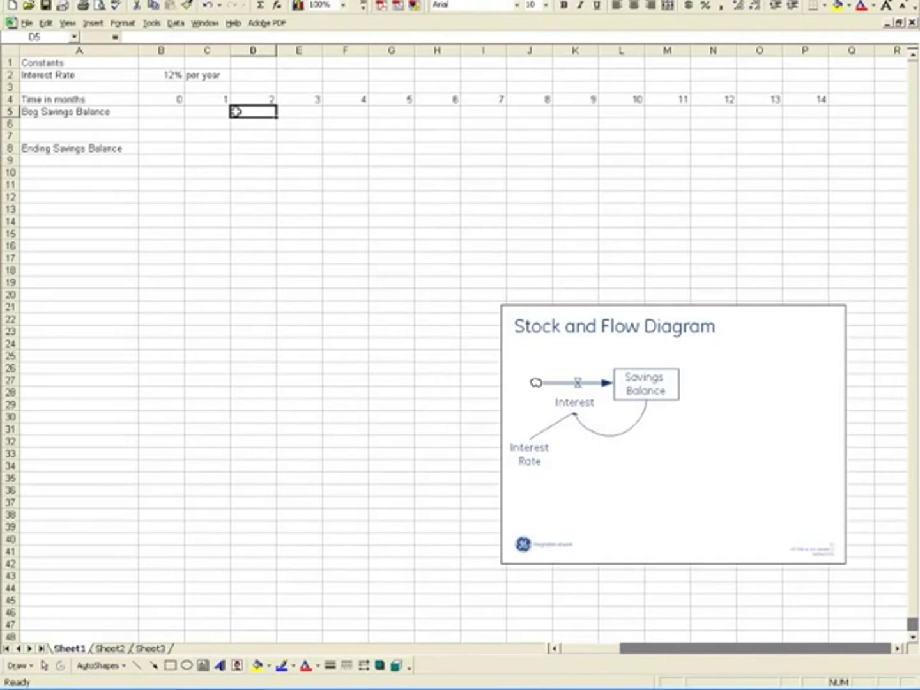
click(250, 150)
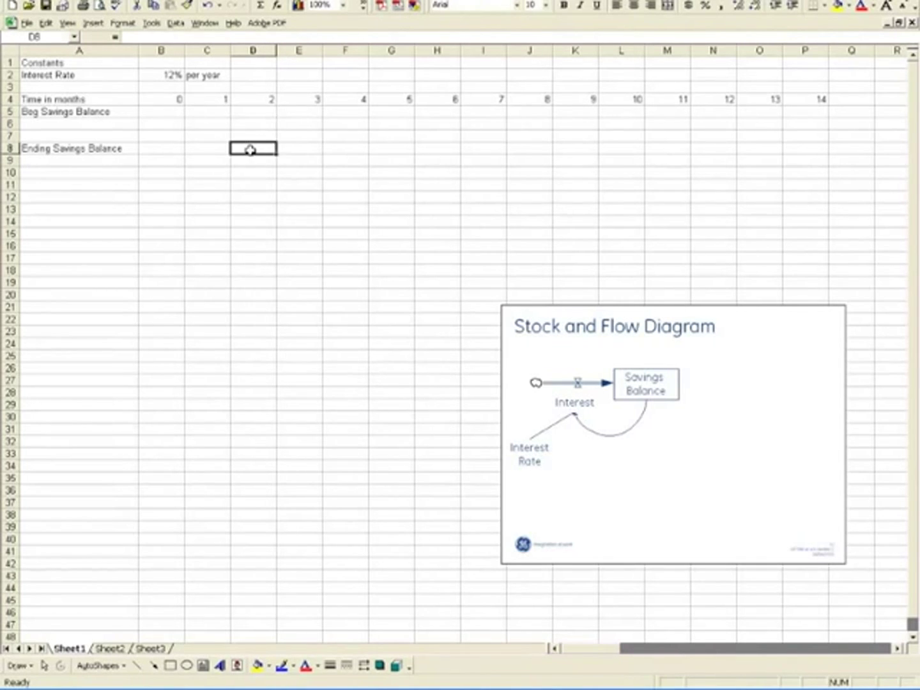
click(255, 112)
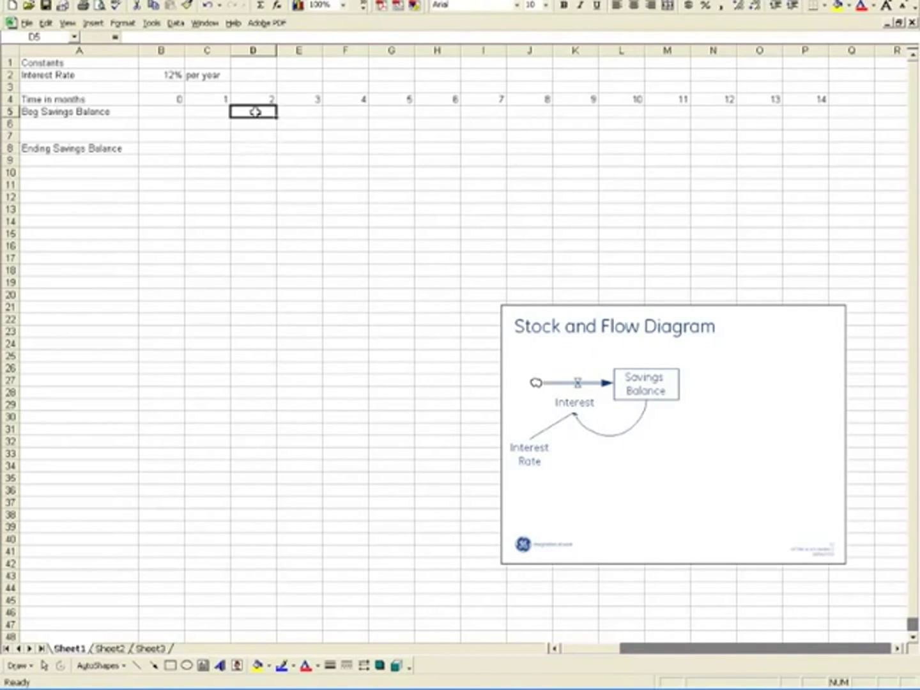
click(248, 146)
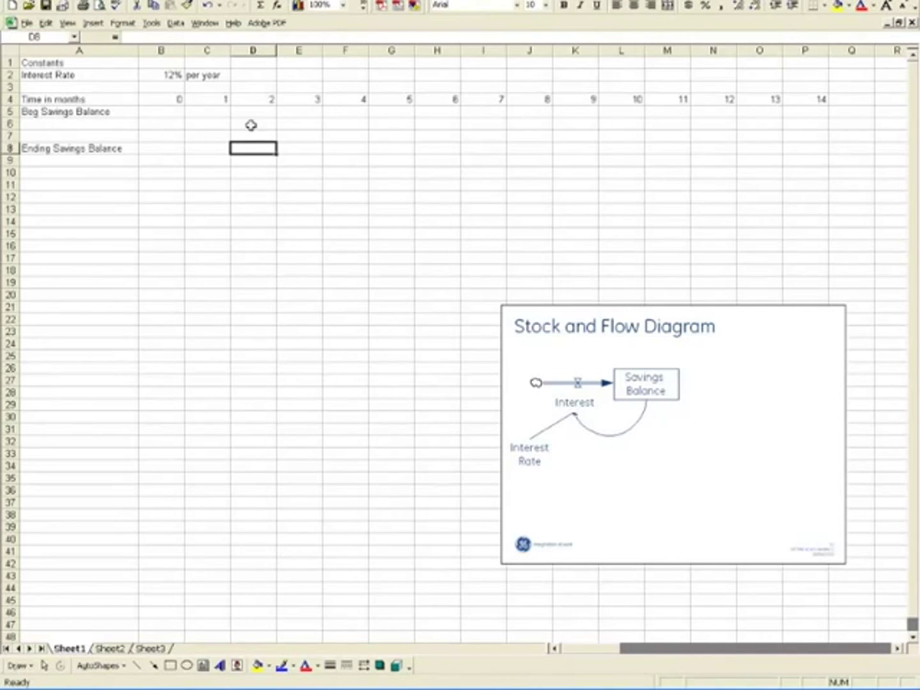
click(246, 111)
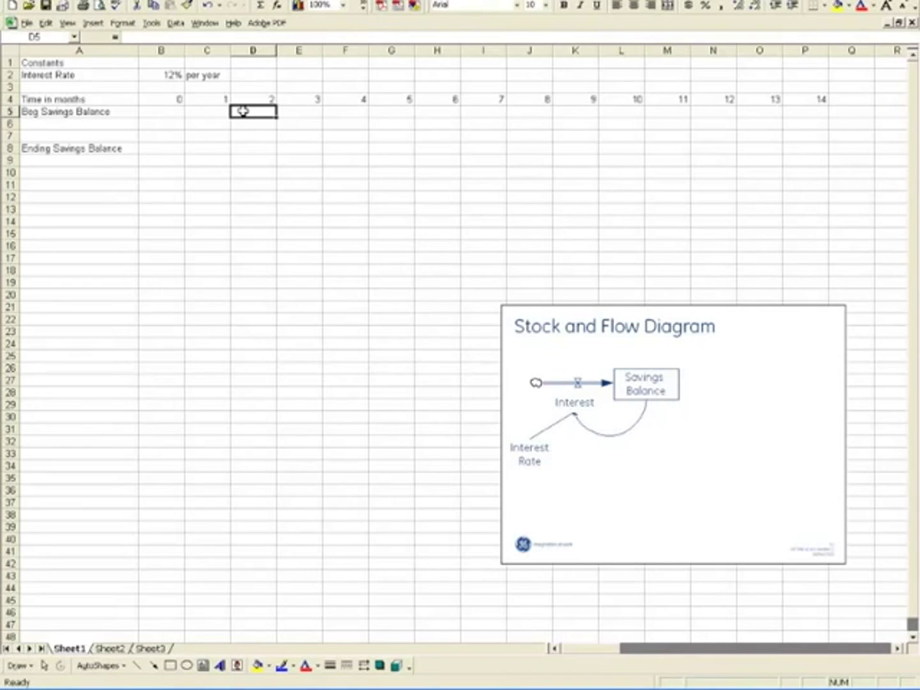
click(247, 146)
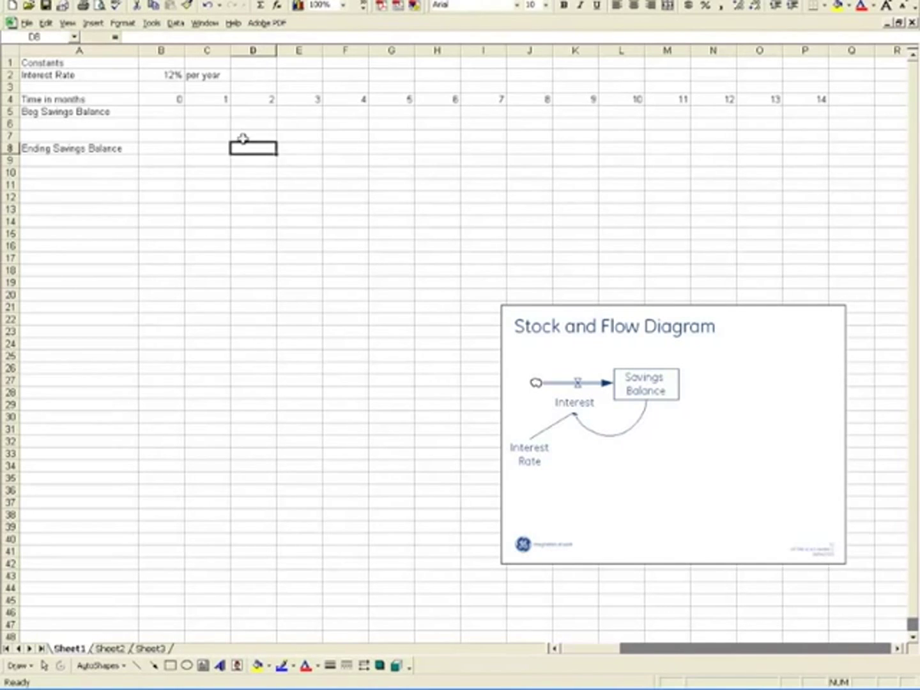
Step: Enter the row label Interest in A6, below Beg Savings Balance
click(105, 127)
text(Interest)
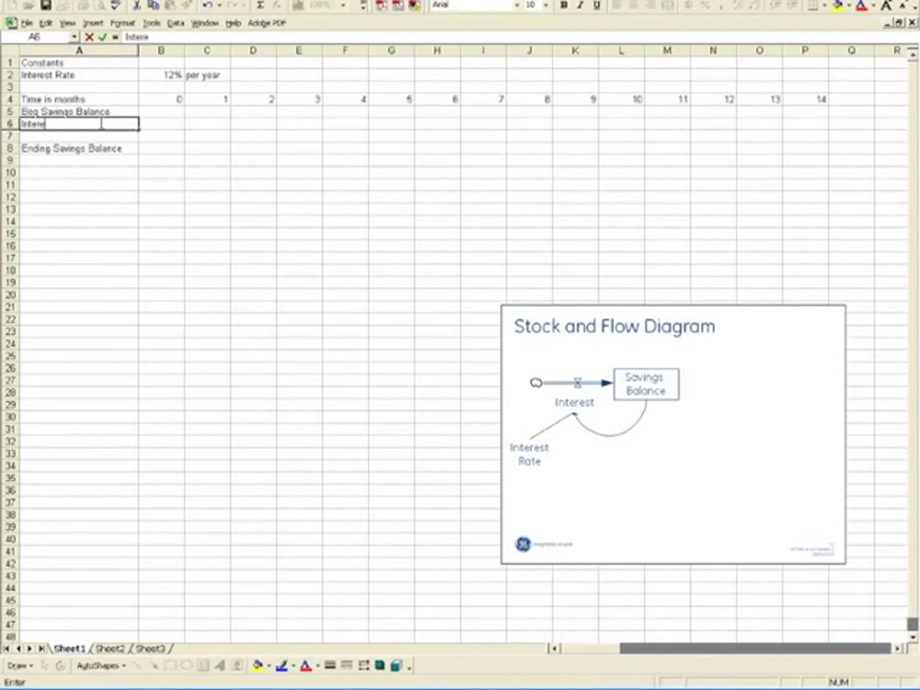
key(Return)
click(101, 124)
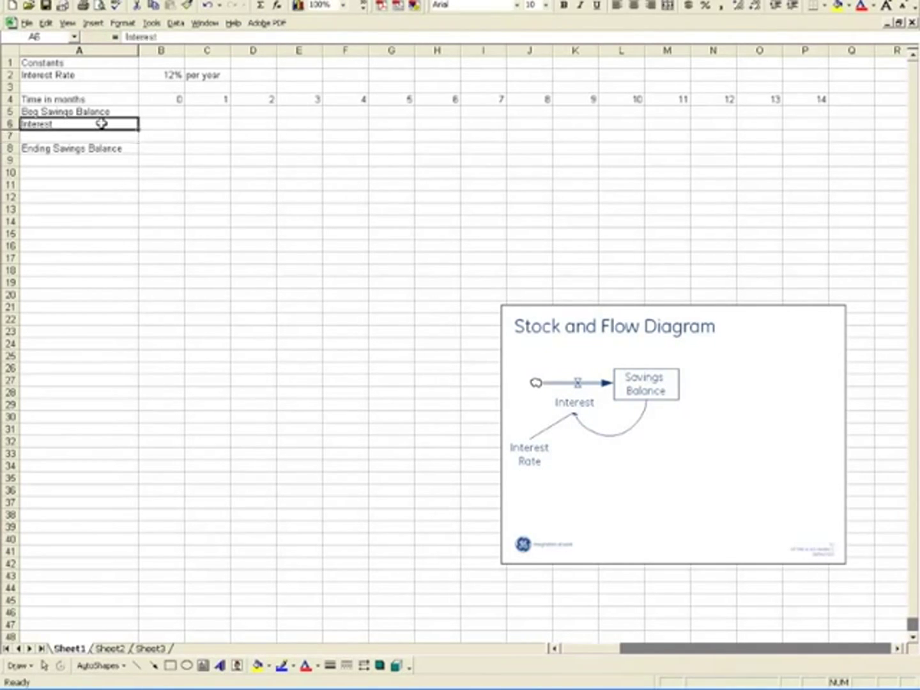
Step: Delete the empty row 7 between Interest and Ending Savings Balance
right_click(7, 134)
click(58, 221)
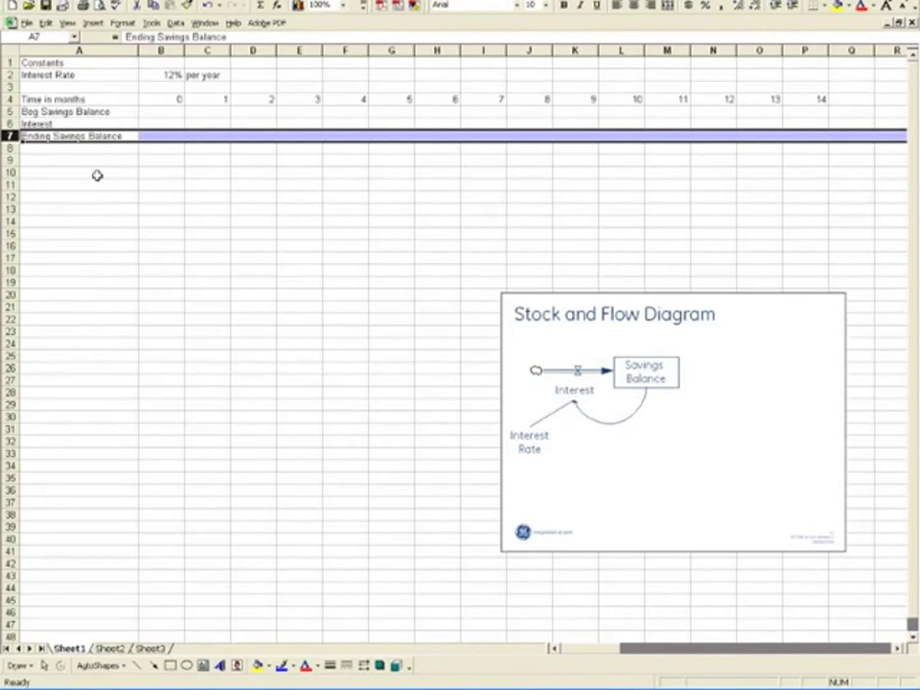
Step: Enter 100 as the Ending Savings Balance for month 0 in B7
click(164, 135)
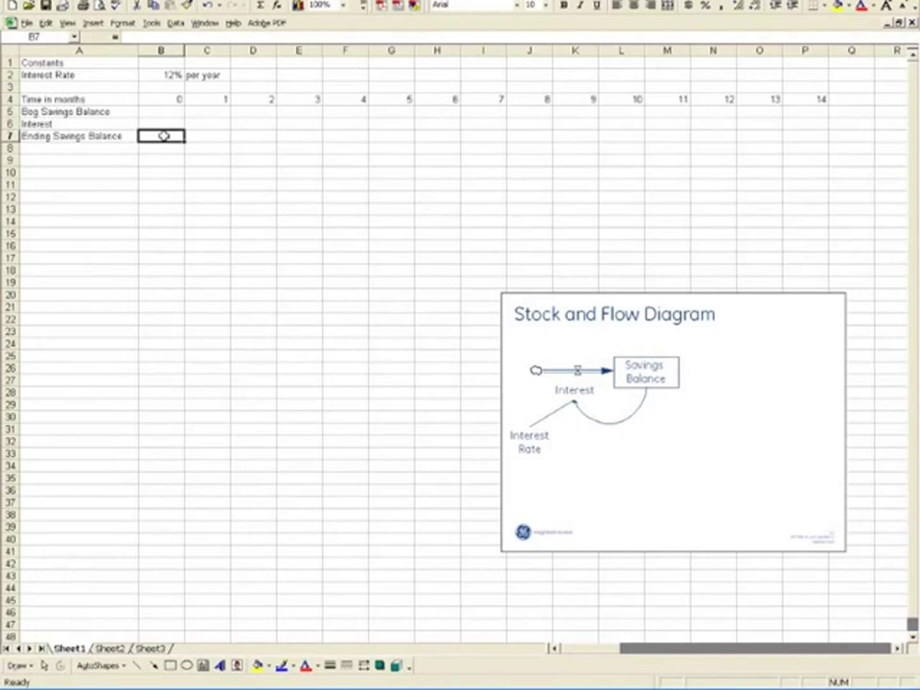
text(100)
key(Return)
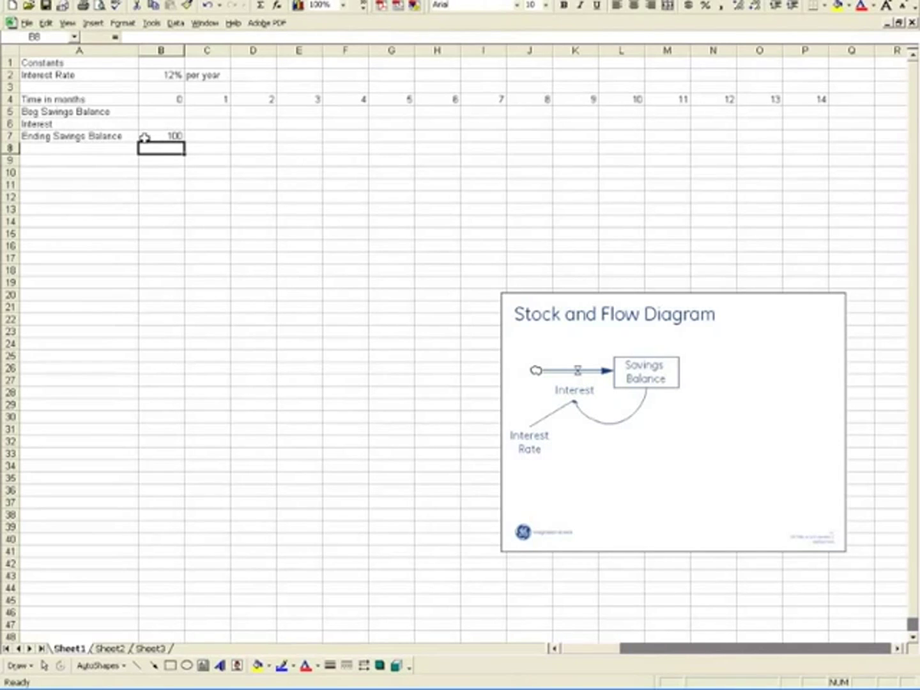
Step: Set the month 1 Beg Savings Balance in C5 to the previous ending balance with the formula =B7
click(195, 110)
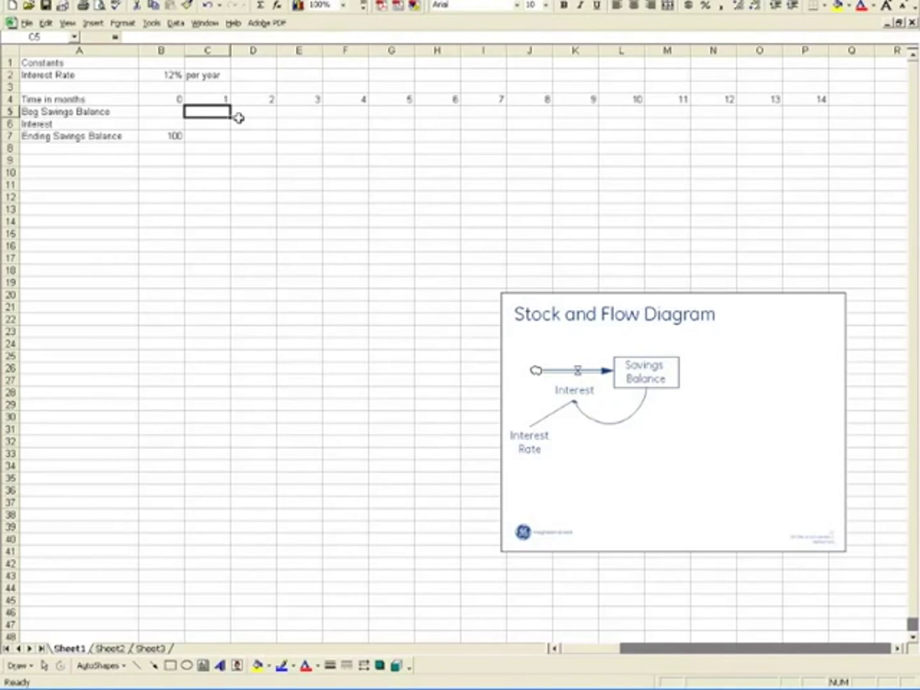
text(=)
key(Left)
key(Down)
key(Down)
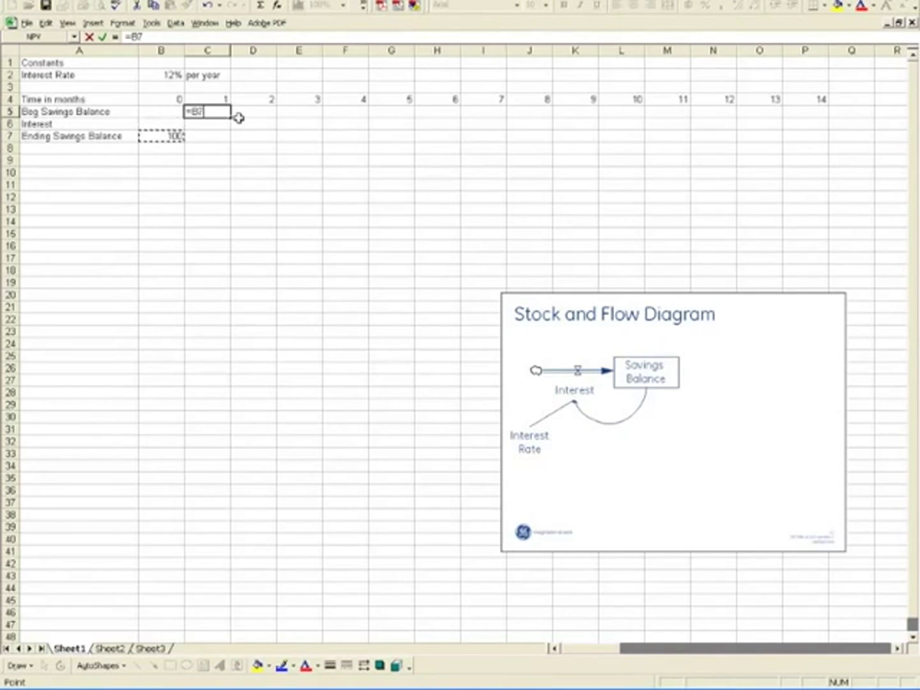
key(Return)
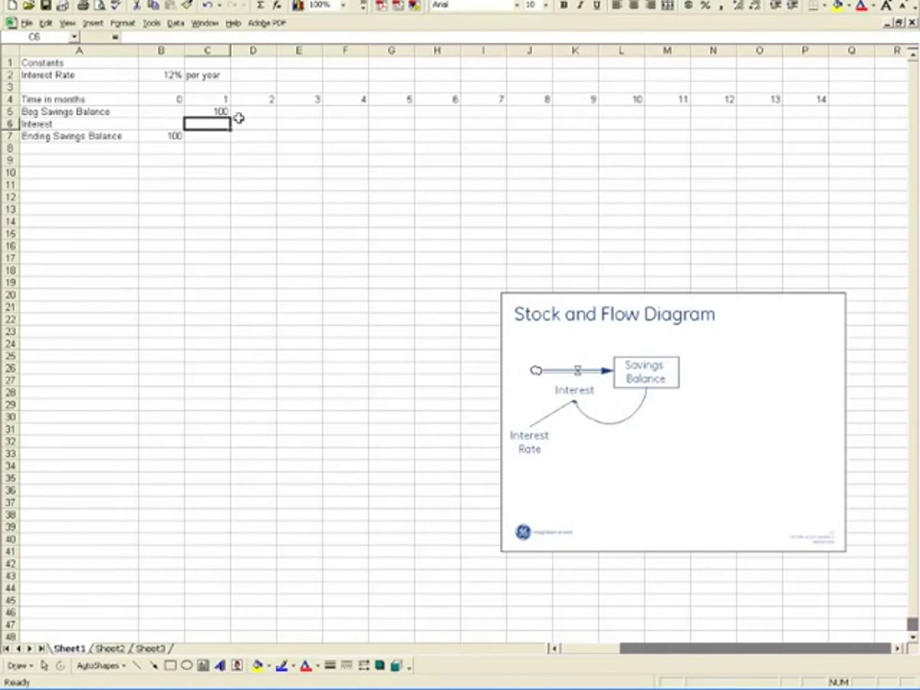
Step: Calculate the month 1 Interest in C6 with the formula =C5*IntRate/12
text(=)
key(Up)
text(*)
key(Up)
key(Up)
key(Up)
key(Up)
key(Left)
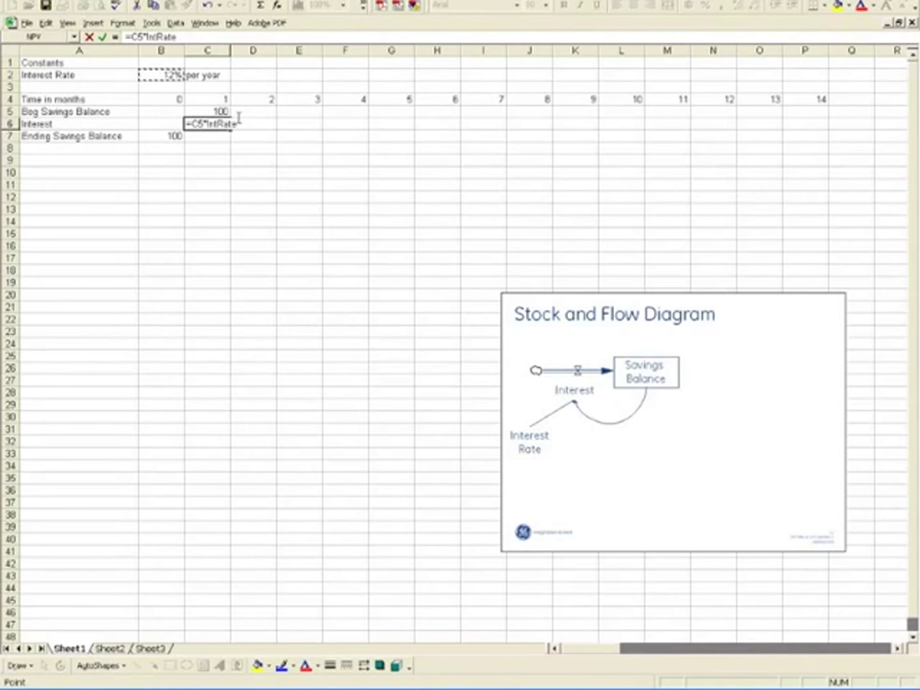
text(/12)
key(Return)
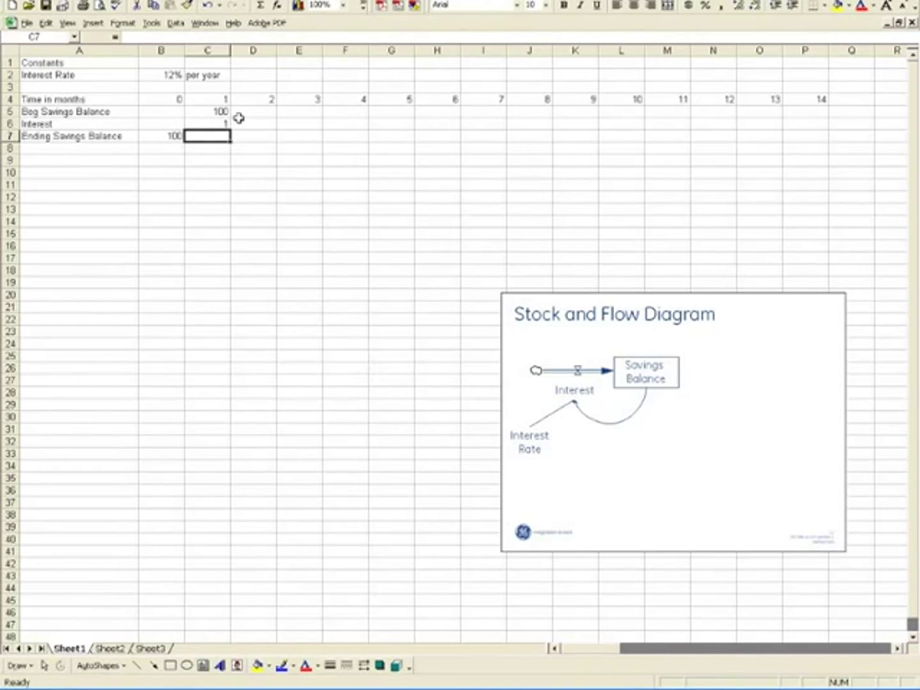
Step: Calculate the month 1 Ending Savings Balance in C7 with the formula =C5+C6
text(=)
key(Up)
key(Up)
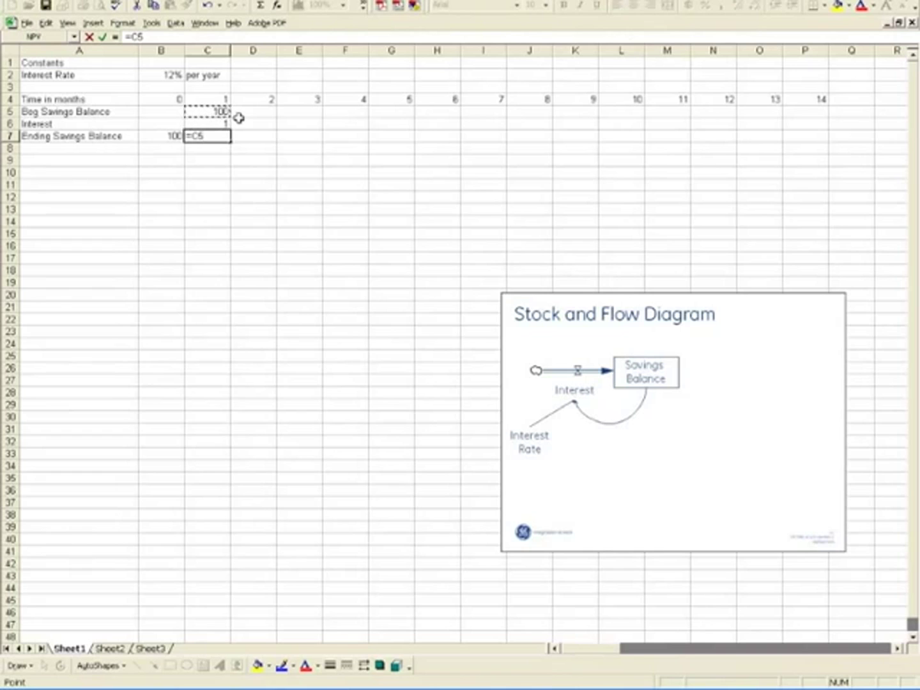
text(+)
key(Up)
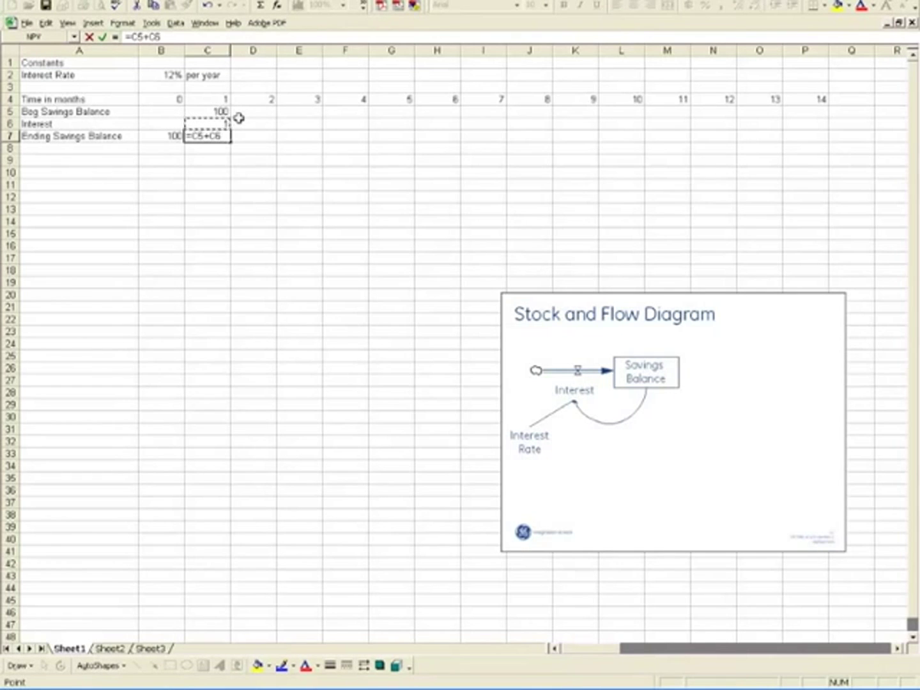
key(Return)
Step: Copy the month 1 formulas in C4:C7 across months 2 to 14, up to column P
key(Up)
key(Up)
key(Up)
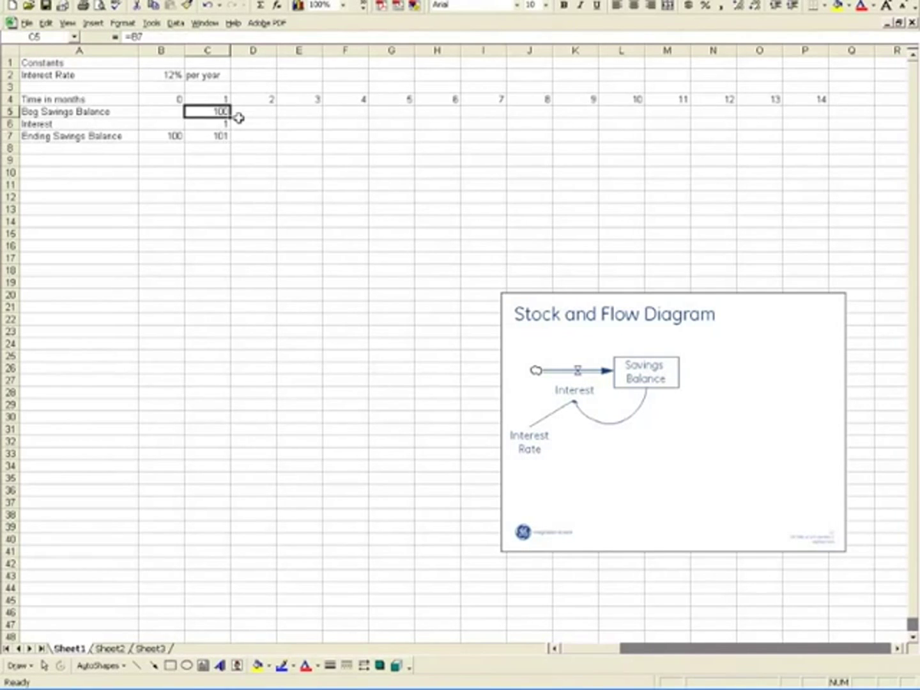
key(Up)
drag(203, 99, 214, 129)
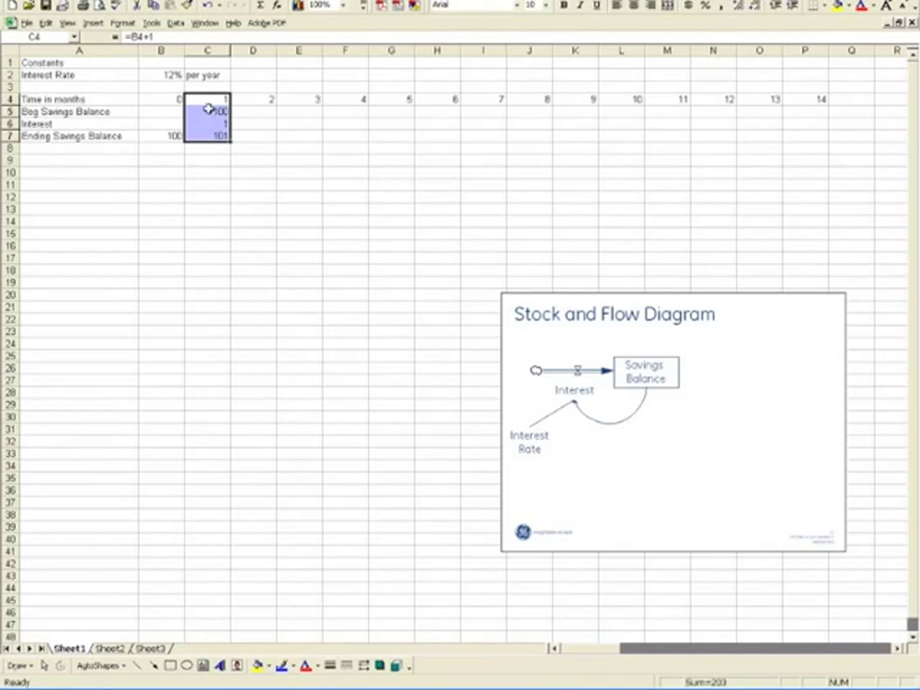
key(ctrl+c)
drag(244, 96, 805, 138)
key(ctrl+v)
Step: Examine the copied Interest and Ending Savings Balance formulas and values across the months
click(206, 124)
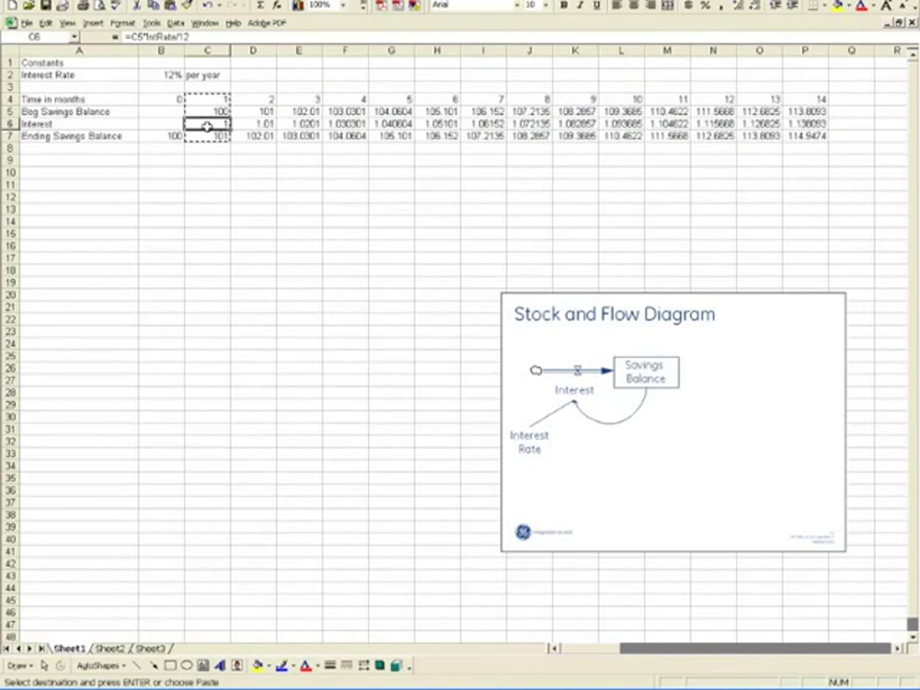
key(Right)
key(Up)
key(Left)
key(Right)
key(Left)
key(Down)
key(Right)
key(Right)
key(Right)
key(Right)
key(Right)
key(Right)
key(Right)
key(Right)
key(Right)
key(Left)
key(Left)
key(Left)
key(Down)
key(Left)
key(Left)
key(Left)
key(Left)
key(Left)
key(Left)
key(Right)
key(Right)
key(Right)
key(Right)
key(Right)
key(Right)
key(Right)
key(Right)
key(Right)
key(Right)
key(Right)
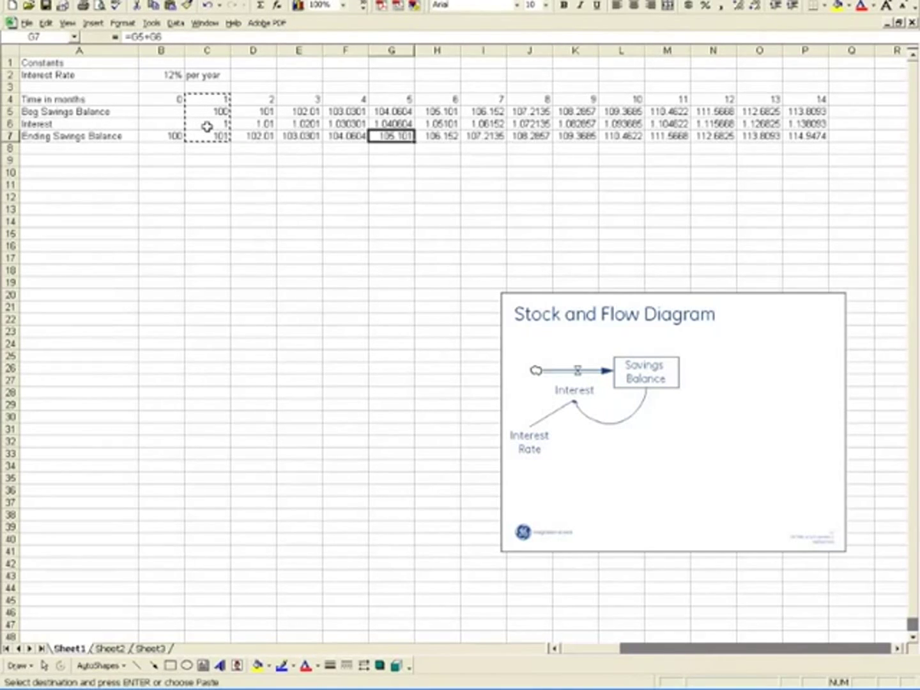
key(Left)
key(Left)
key(Left)
key(Left)
key(Left)
key(Left)
key(Left)
key(Left)
key(Left)
key(Left)
key(Left)
key(Left)
key(Left)
key(Left)
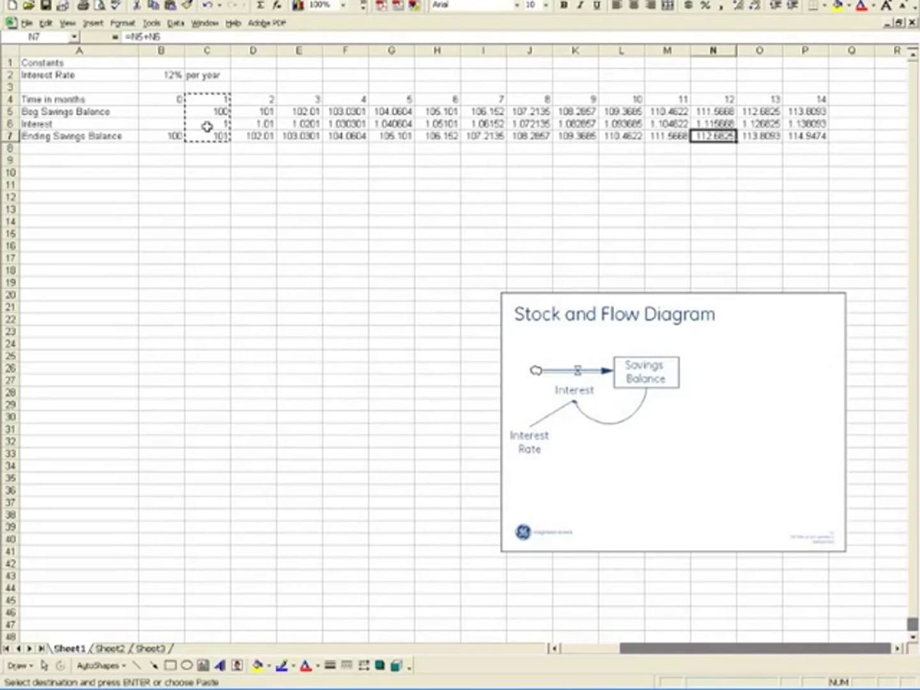
key(Right)
key(Right)
key(Right)
key(Up)
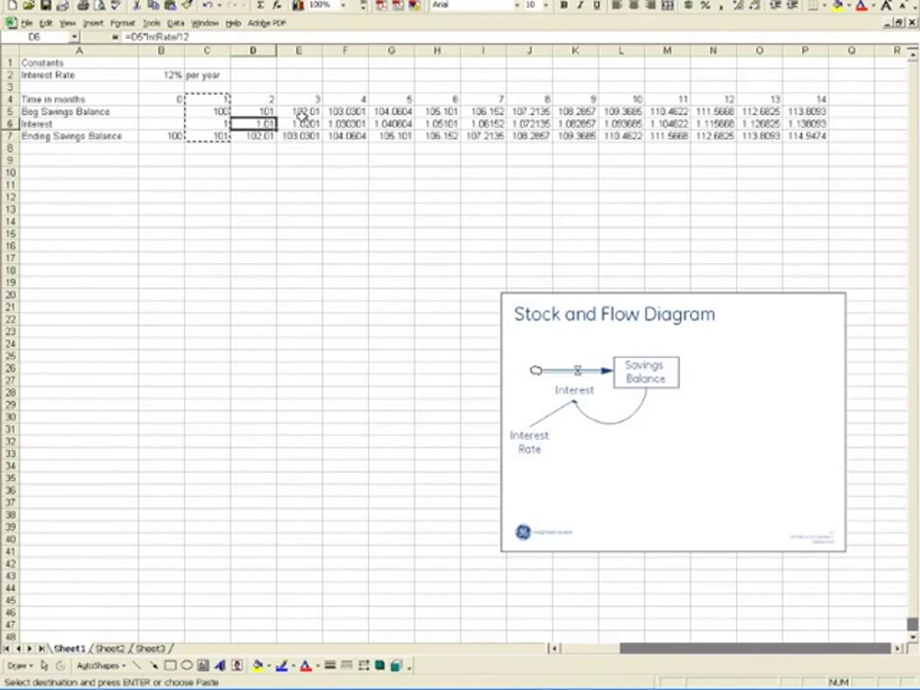
Step: Extend the model to column DA by copying the month 14 formulas in P4:P7 across, and check the far end
drag(804, 100, 791, 135)
key(ctrl+c)
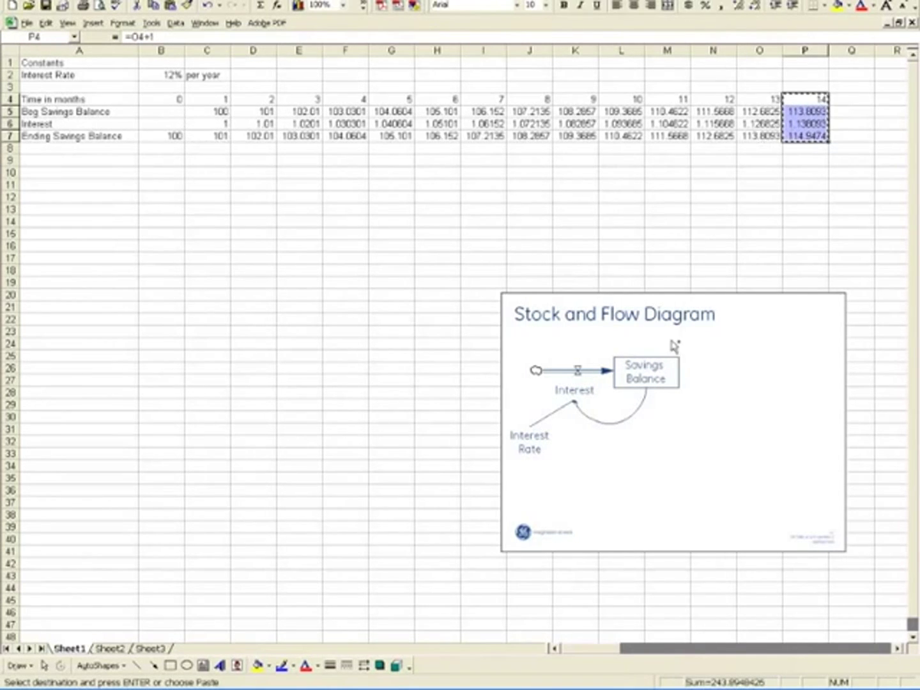
drag(849, 93, 237, 132)
key(ctrl+v)
click(462, 136)
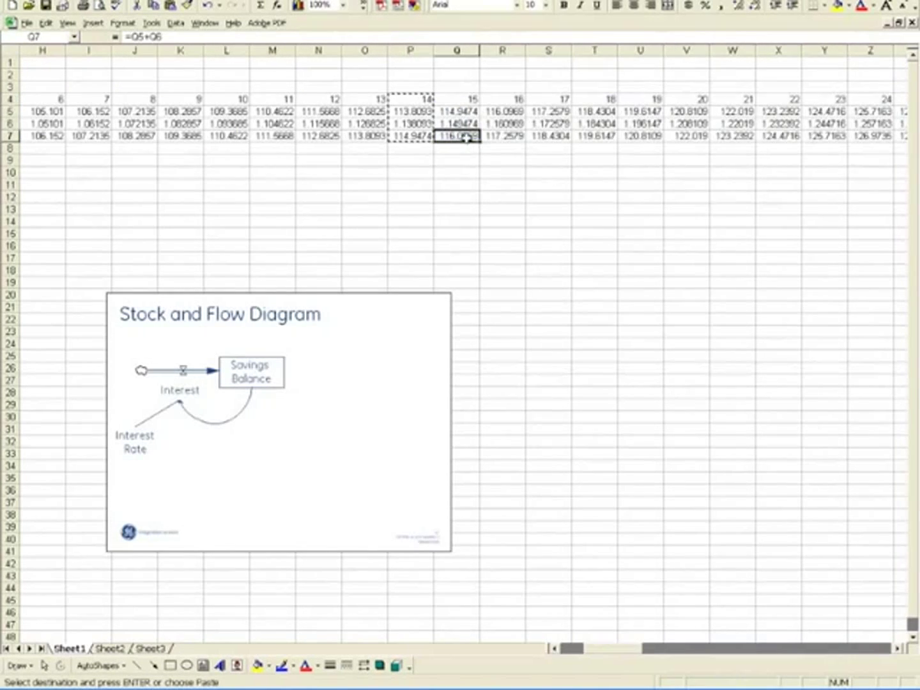
drag(644, 648, 877, 653)
click(860, 96)
drag(863, 657, 590, 658)
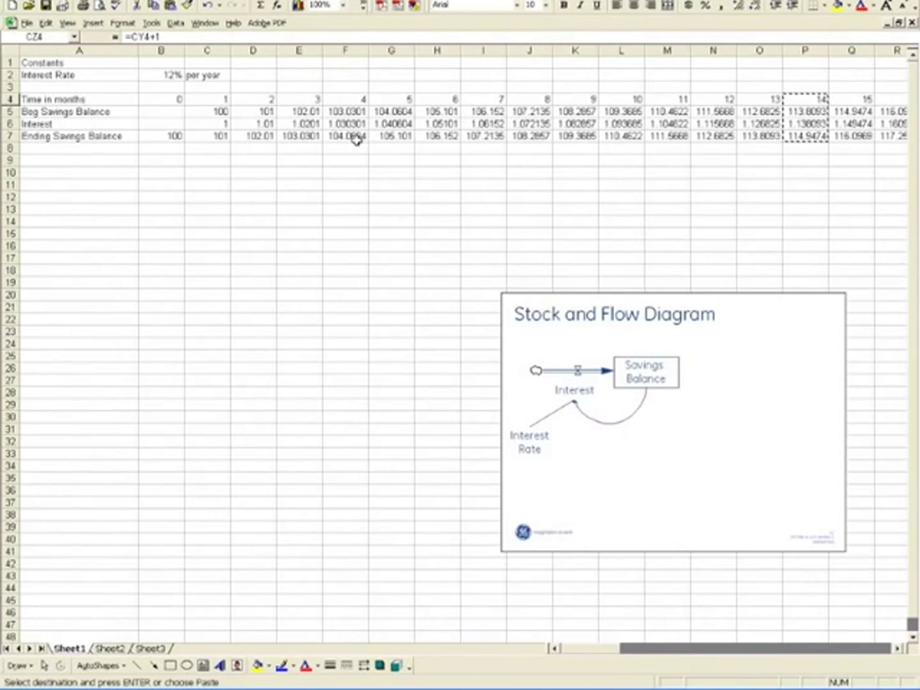
Step: Move the Stock and Flow Diagram picture slightly to the right on the sheet
click(275, 123)
drag(570, 357, 628, 353)
click(256, 246)
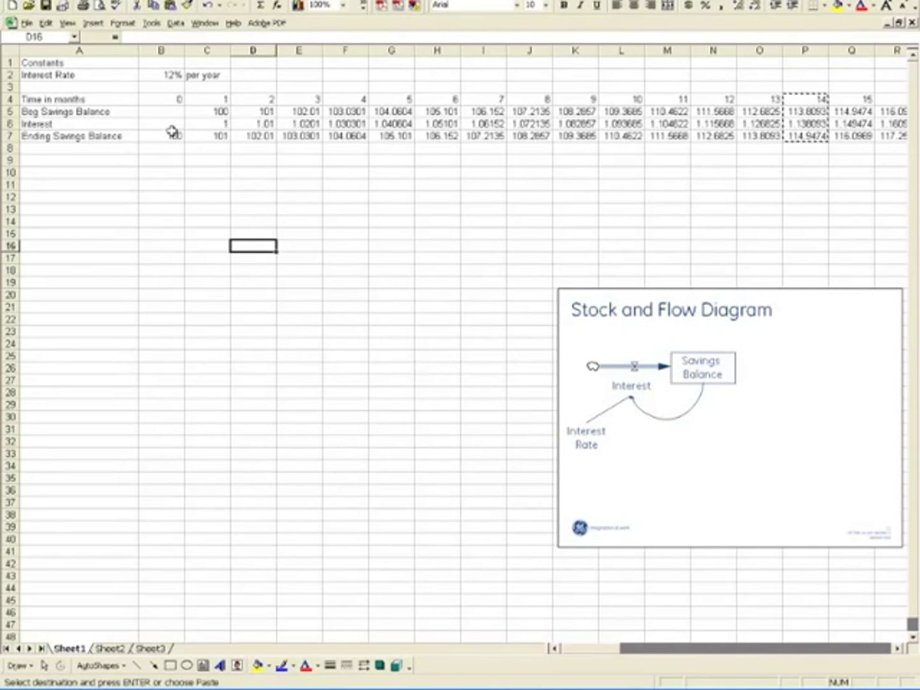
Step: Create a line chart with markers from the Ending Savings Balance row, then move and enlarge it below the data
click(10, 134)
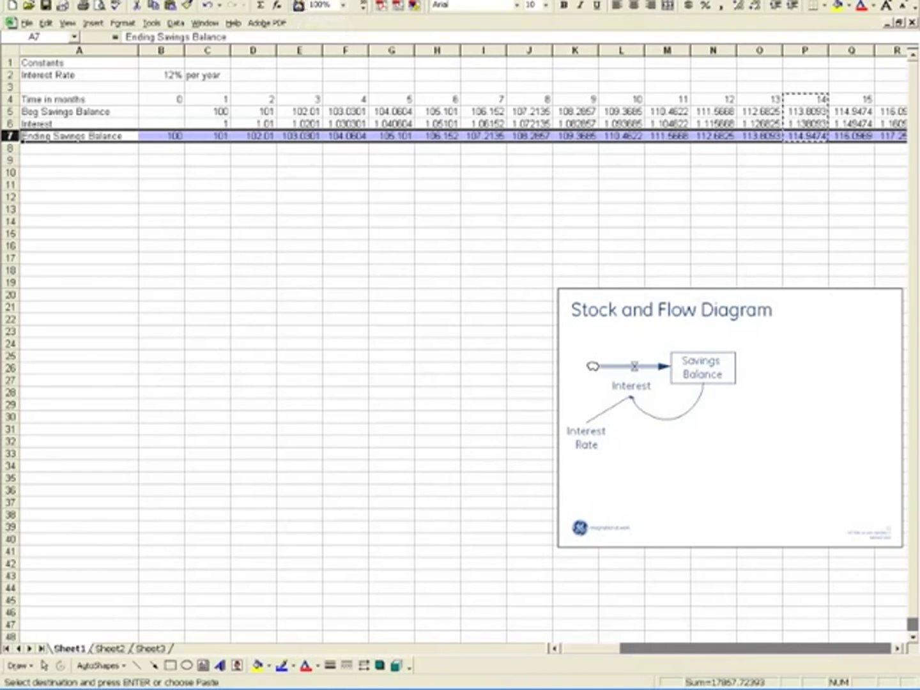
click(298, 6)
click(267, 111)
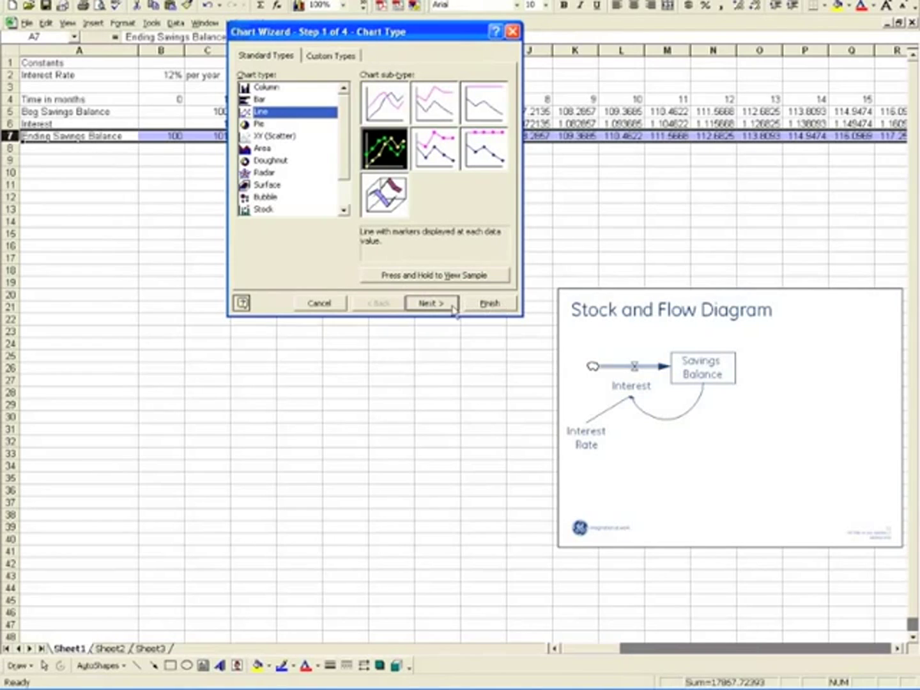
click(489, 304)
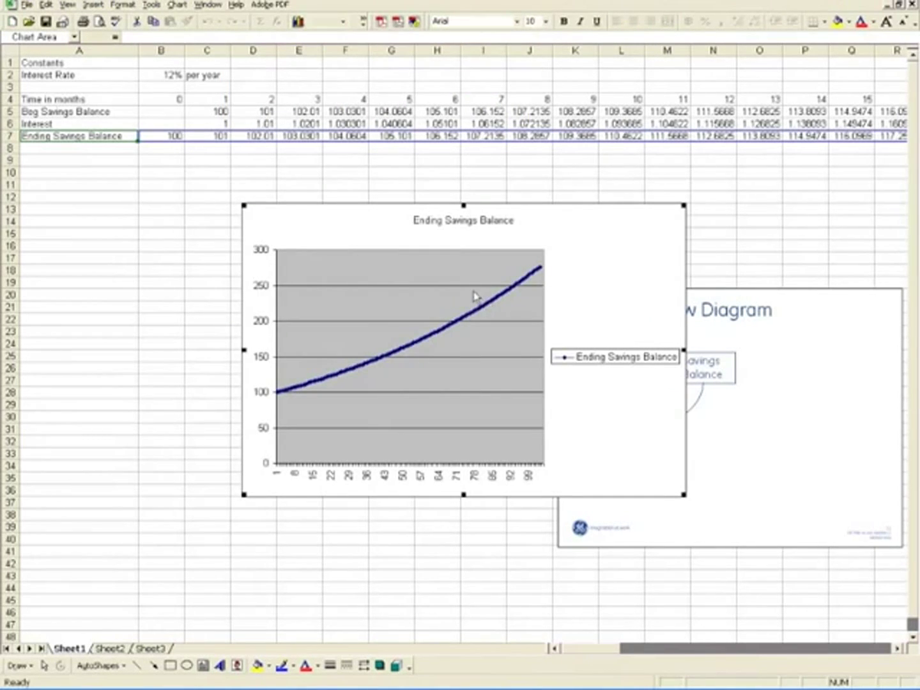
drag(335, 215, 190, 174)
drag(540, 454, 682, 548)
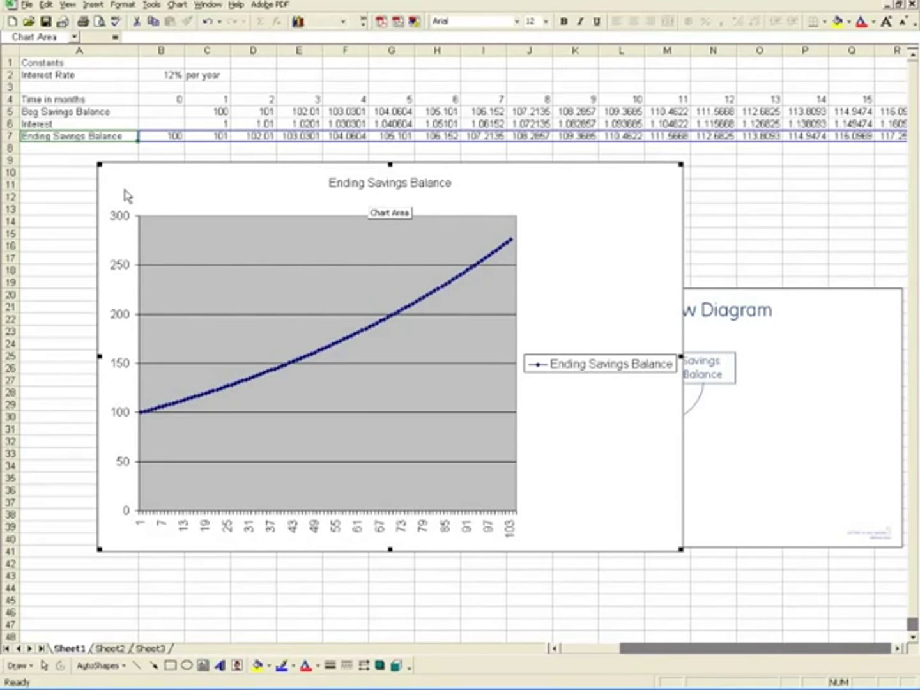
Step: Replace the chart with an enlarged line chart of the Interest and Ending Savings Balance rows
key(Delete)
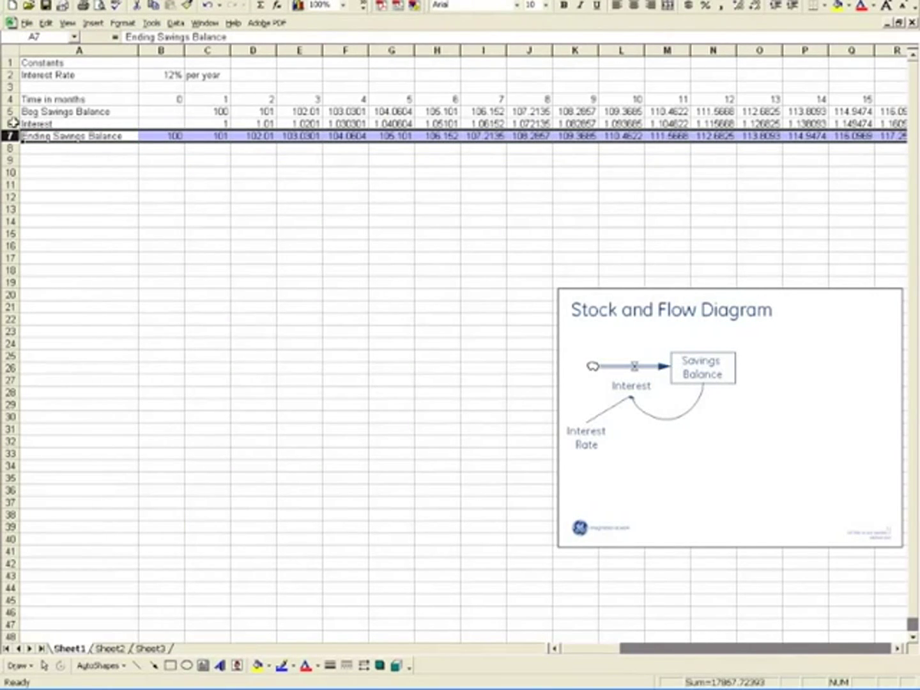
shift+click(9, 123)
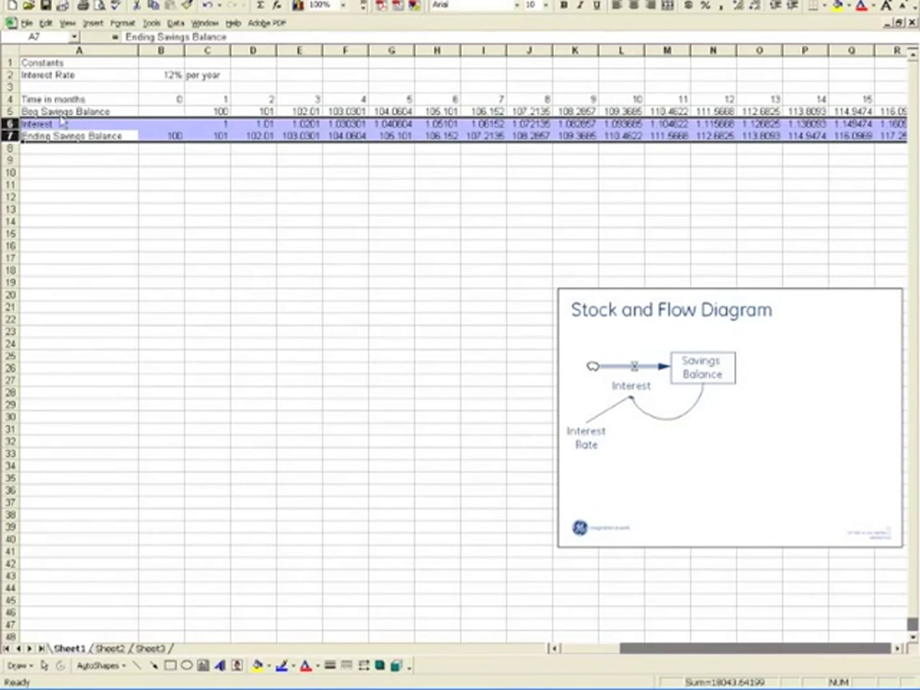
click(298, 6)
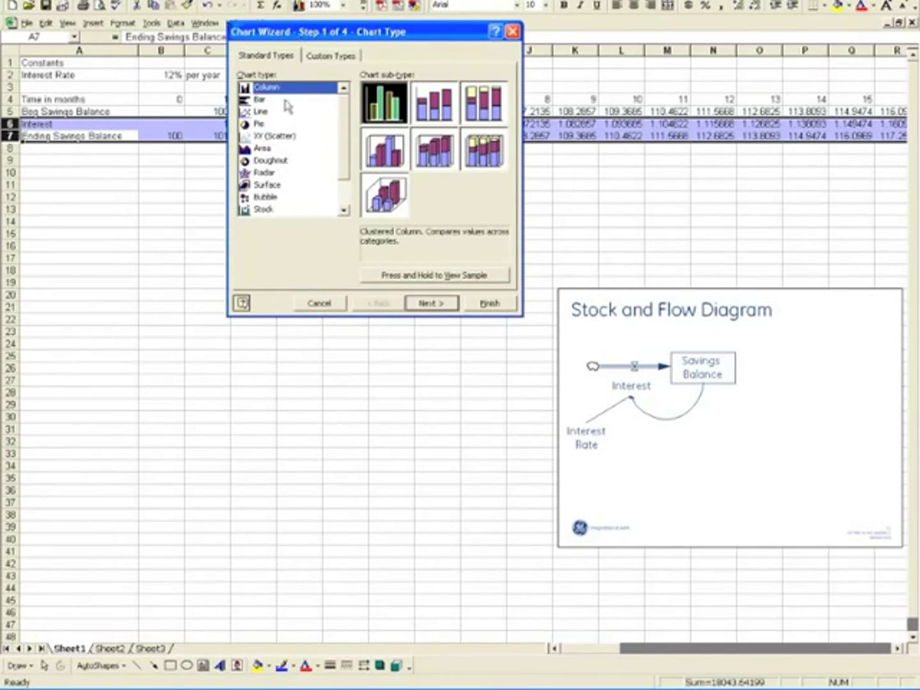
click(251, 112)
click(490, 304)
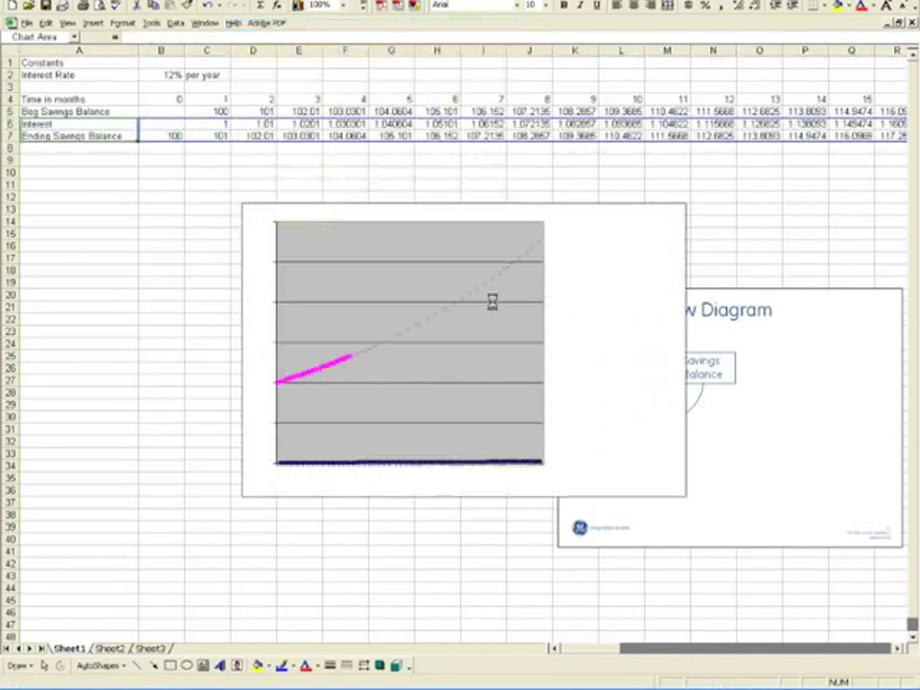
drag(370, 225, 182, 139)
drag(498, 411, 672, 552)
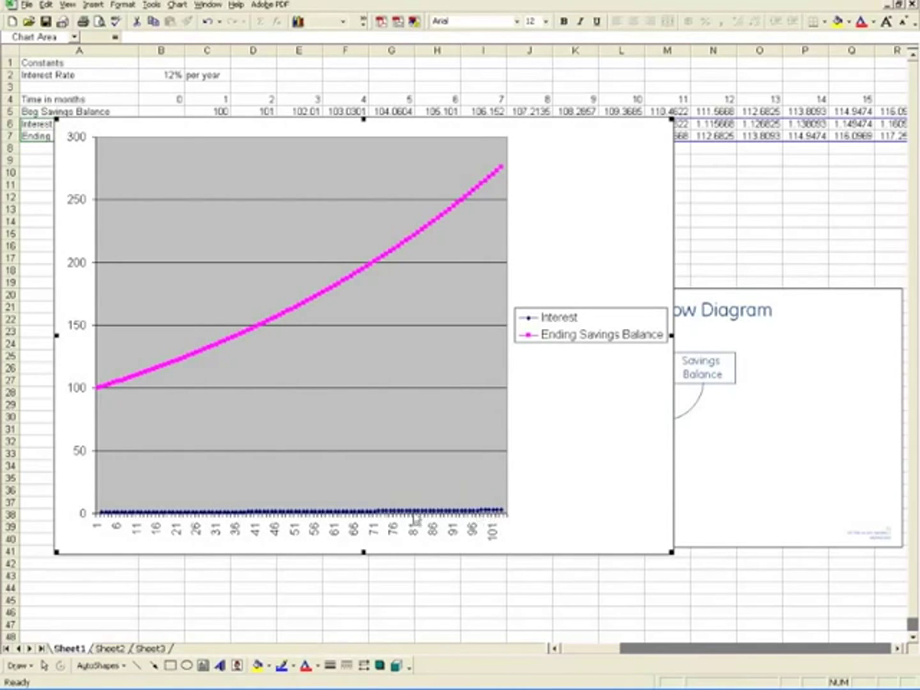
click(351, 513)
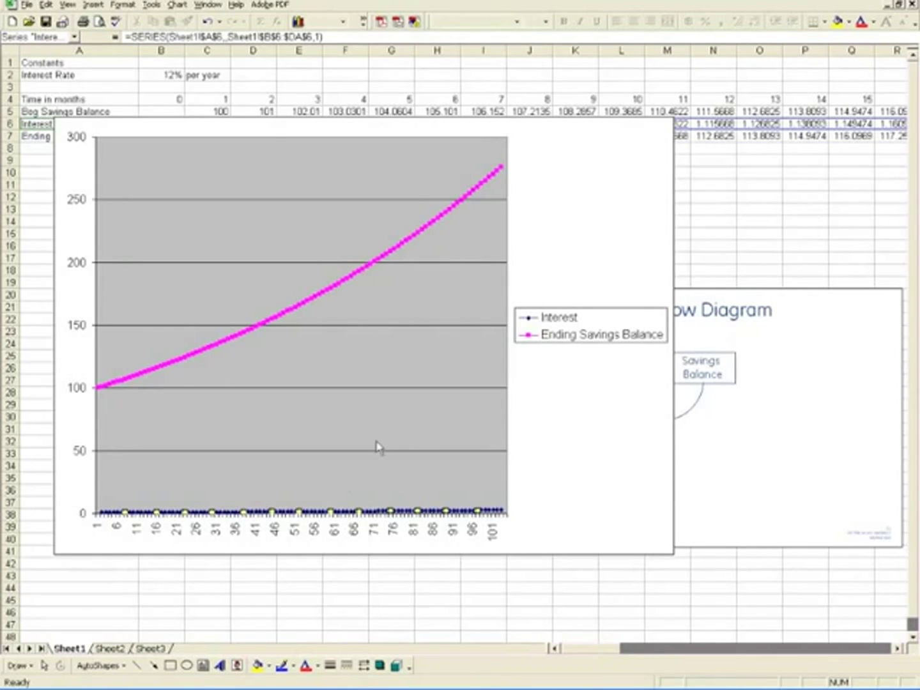
right_click(341, 515)
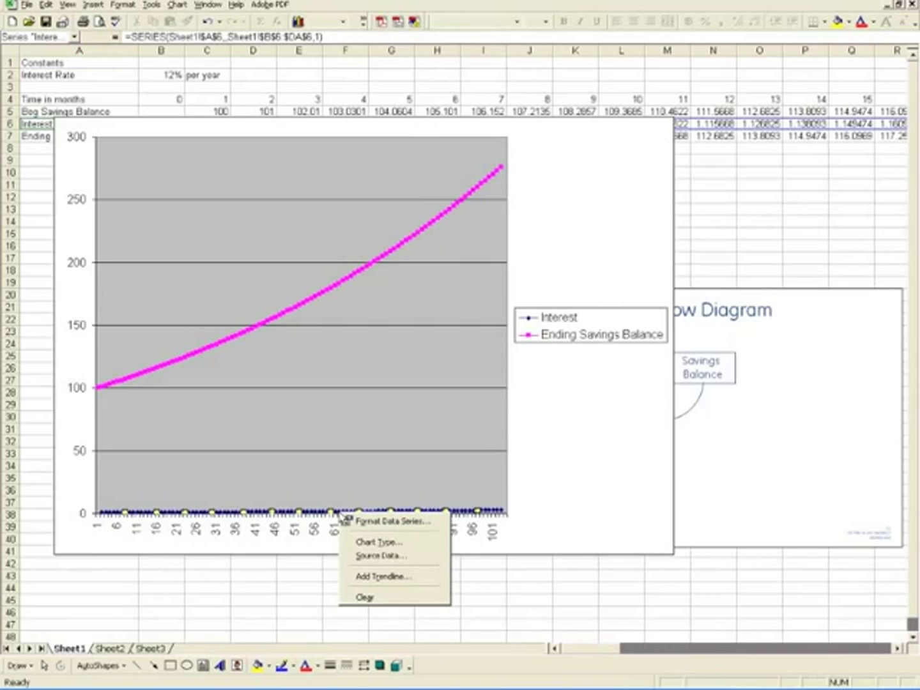
click(547, 504)
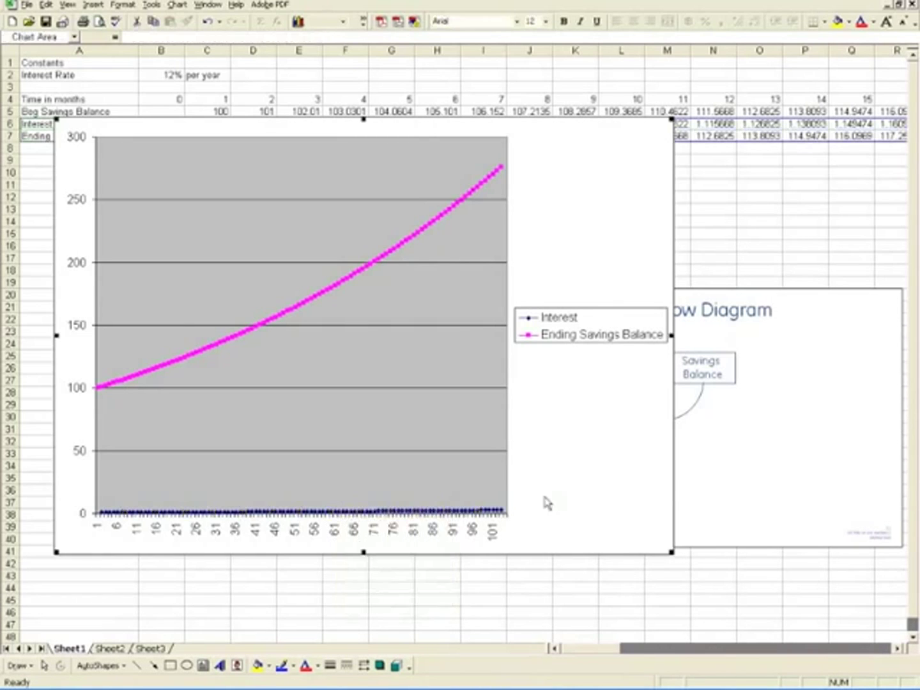
click(369, 514)
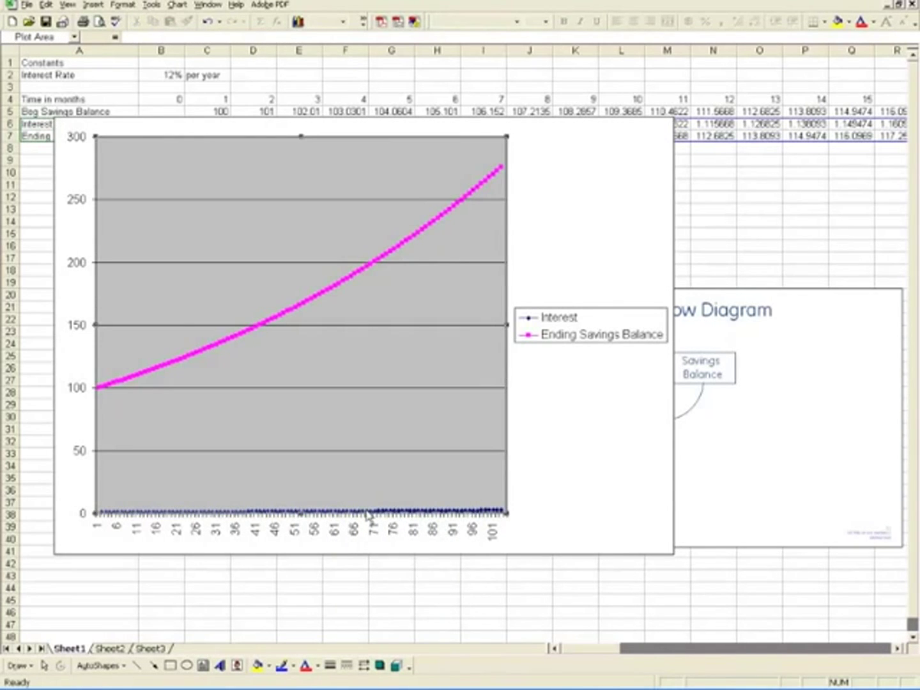
click(540, 497)
Step: Plot the chart's Interest series on the secondary axis
click(428, 514)
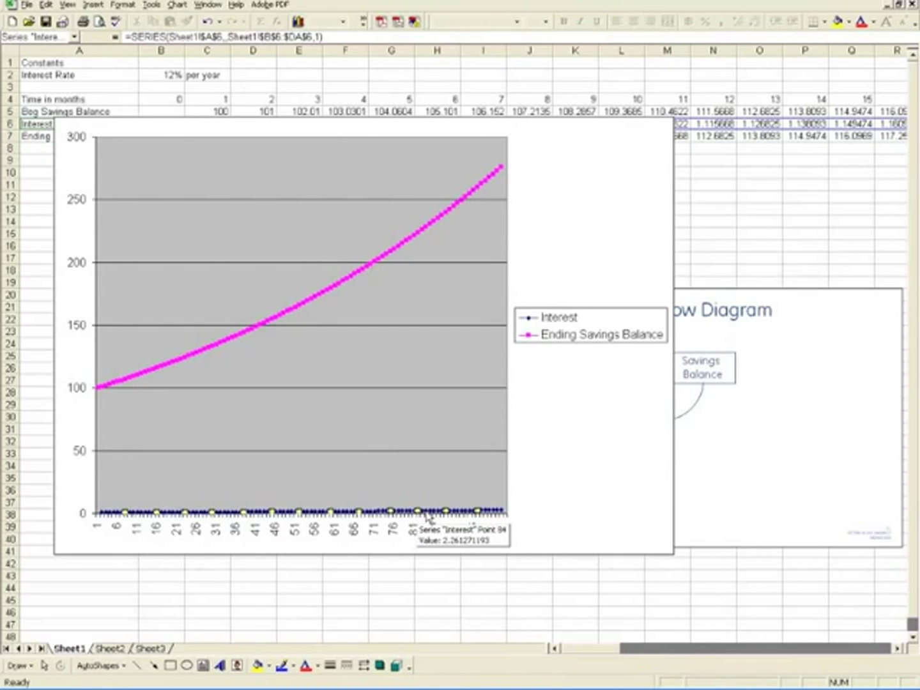
right_click(428, 514)
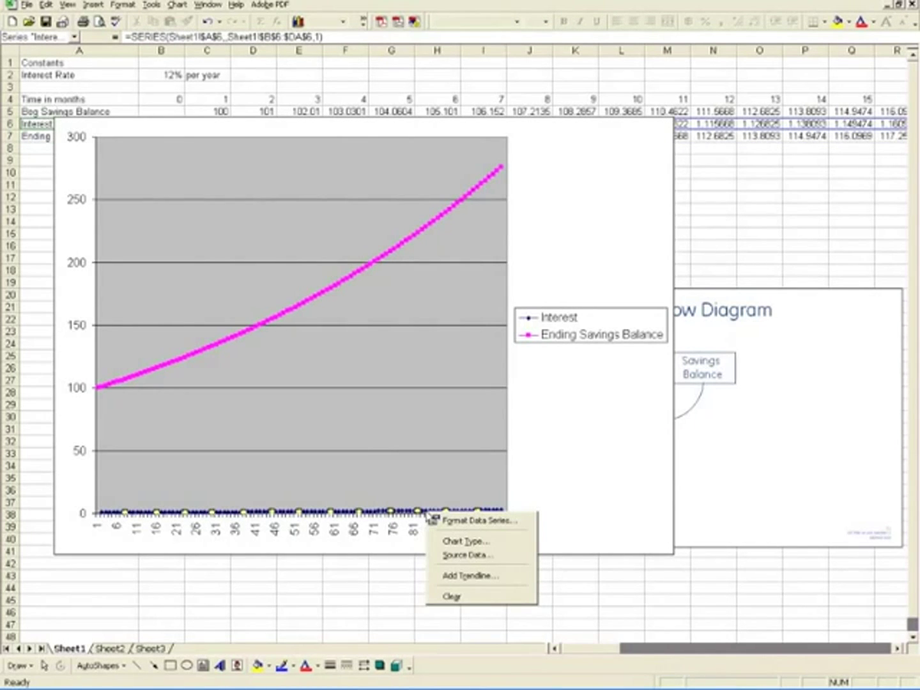
click(448, 520)
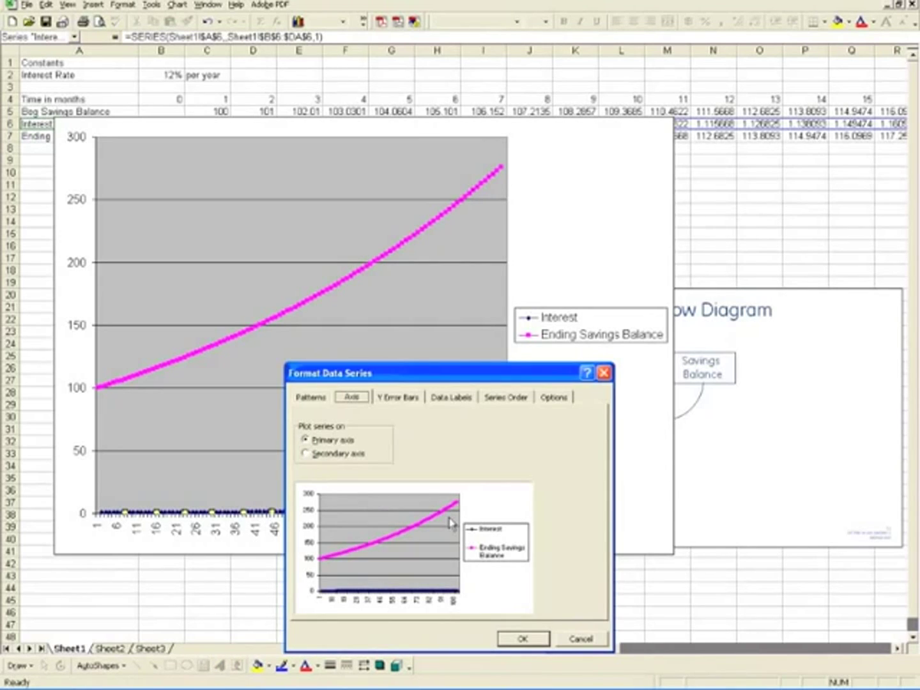
click(309, 453)
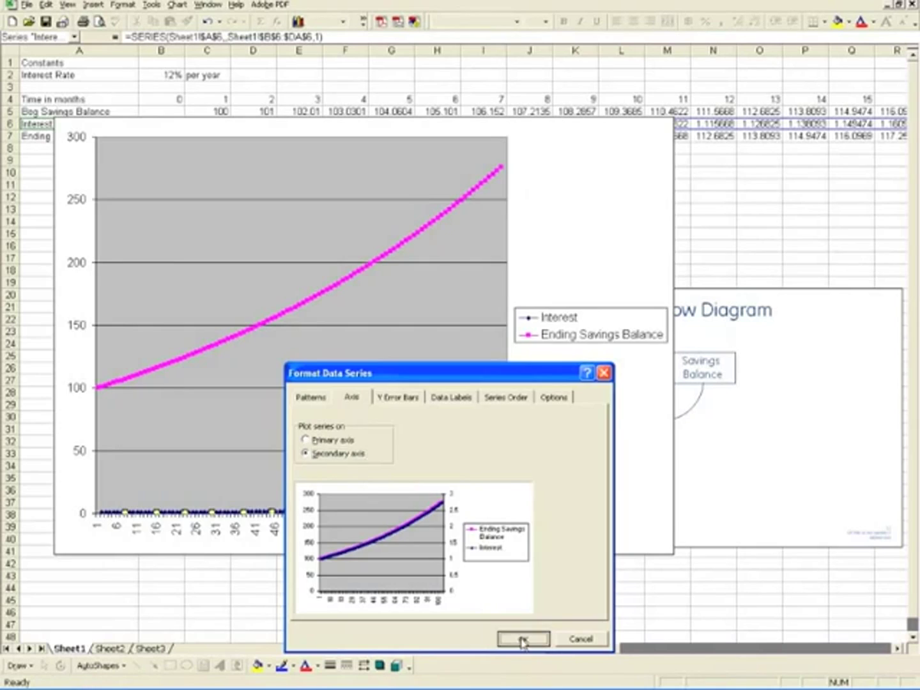
click(523, 639)
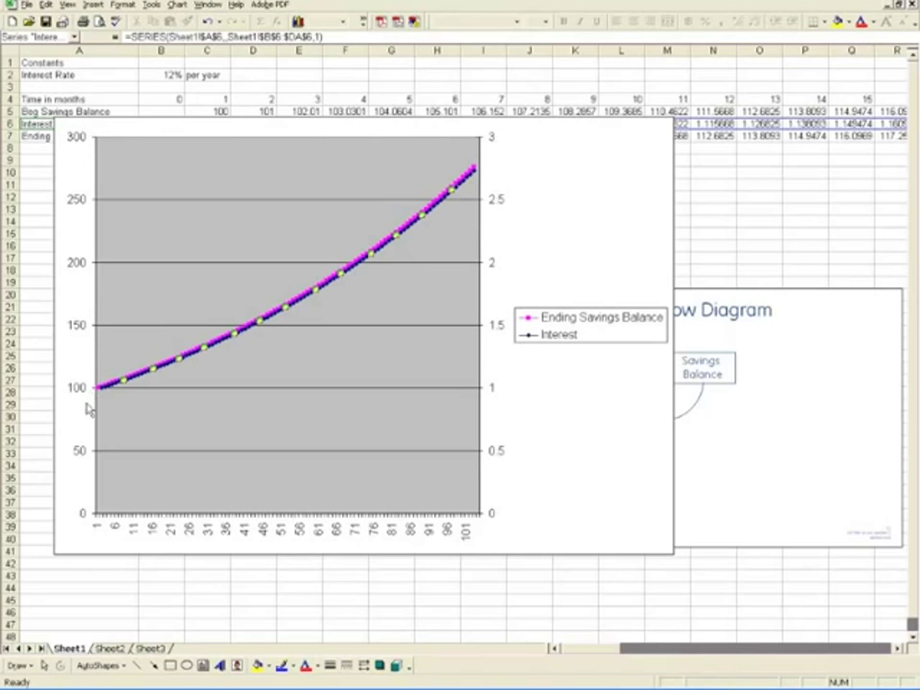
Step: Set the maximum of the chart's secondary value axis to 5
click(497, 206)
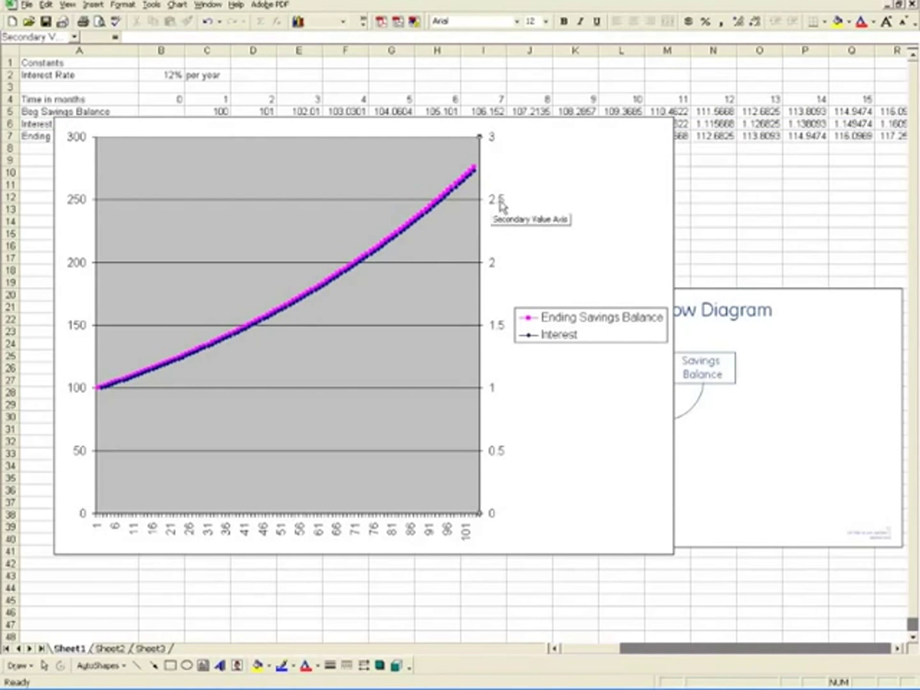
click(549, 199)
click(491, 140)
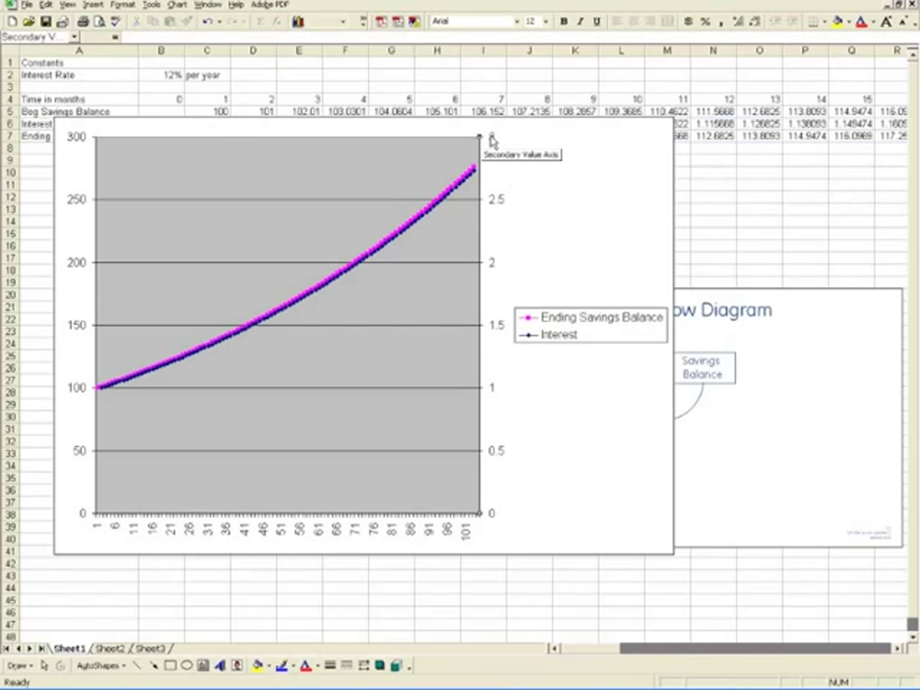
right_click(491, 141)
click(508, 146)
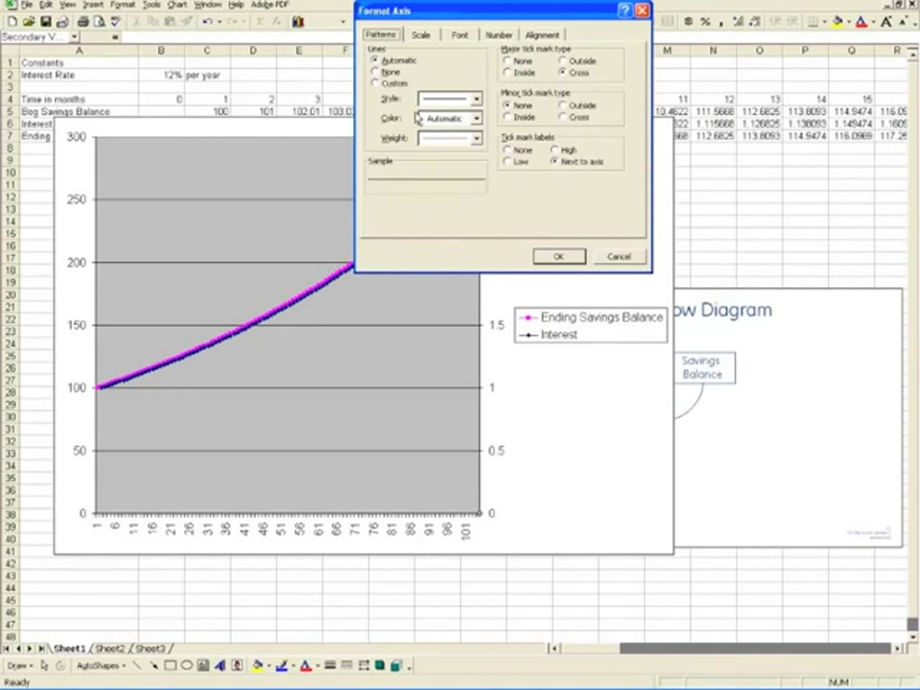
click(421, 36)
drag(456, 94, 434, 91)
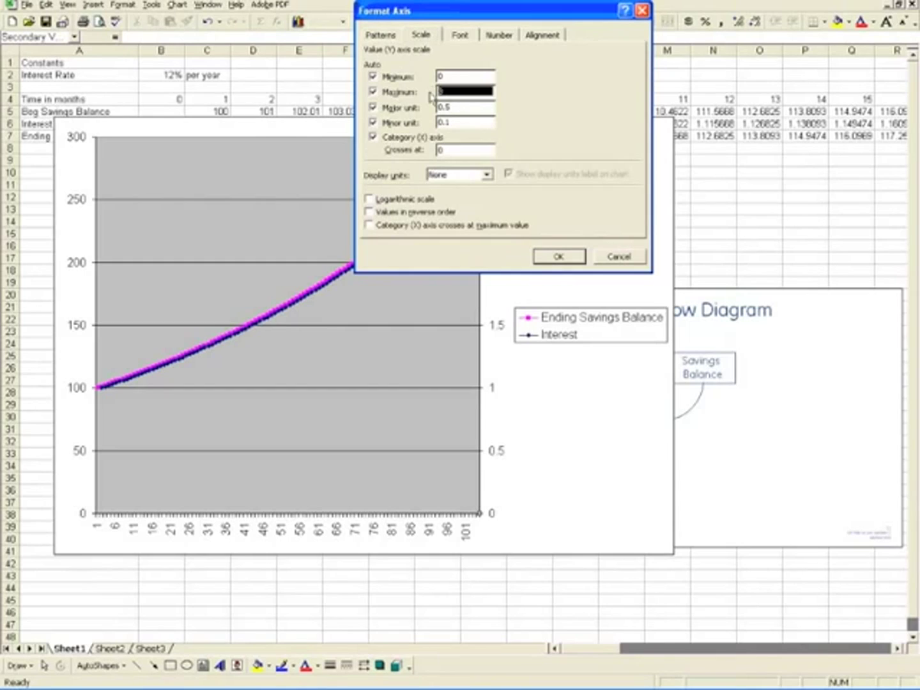
text(5)
click(559, 256)
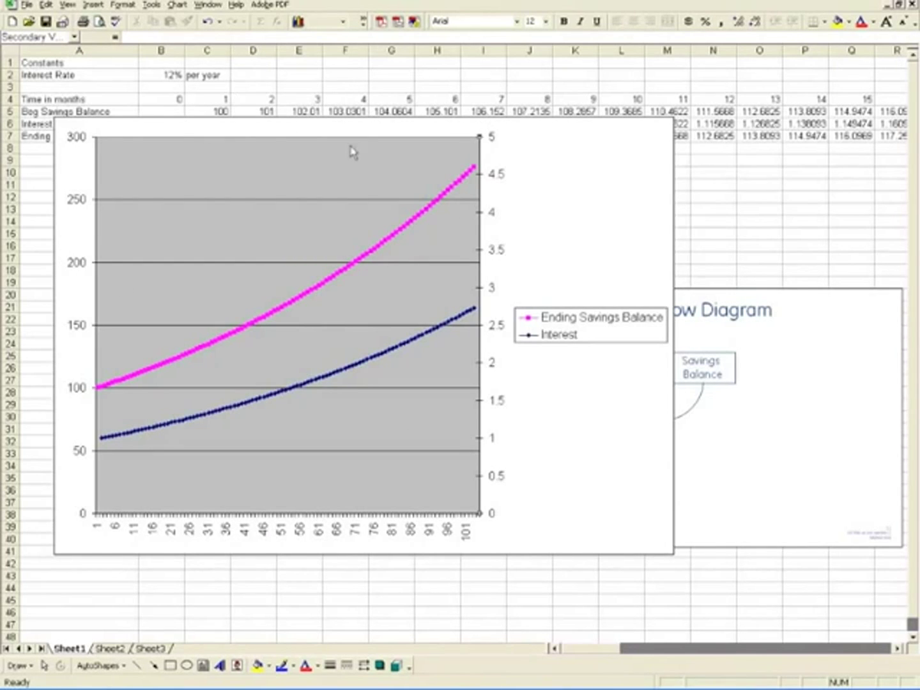
Step: Move the chart down so it sits below the data rows, starting at about row 11
drag(578, 131, 594, 154)
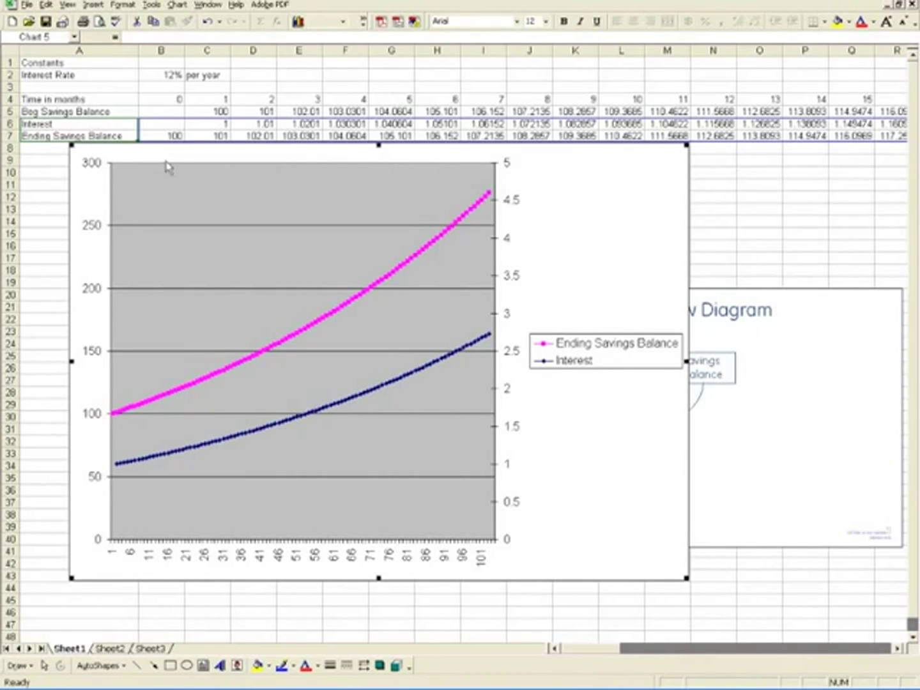
drag(602, 163, 593, 196)
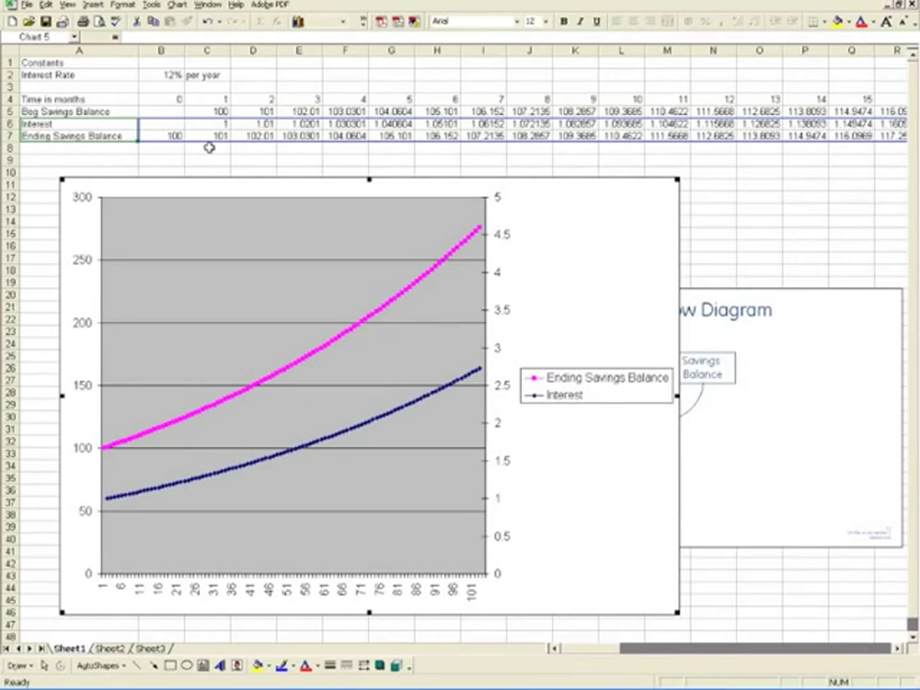